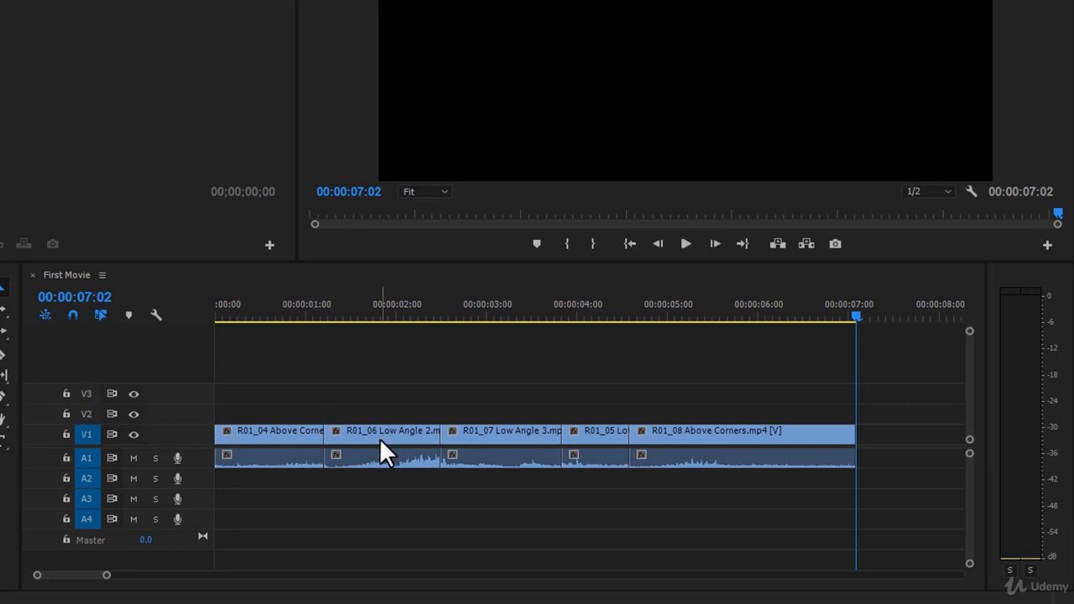
{"action": "left_click_drag", "start_coordinate": [379, 438], "coordinate": [369, 478]}
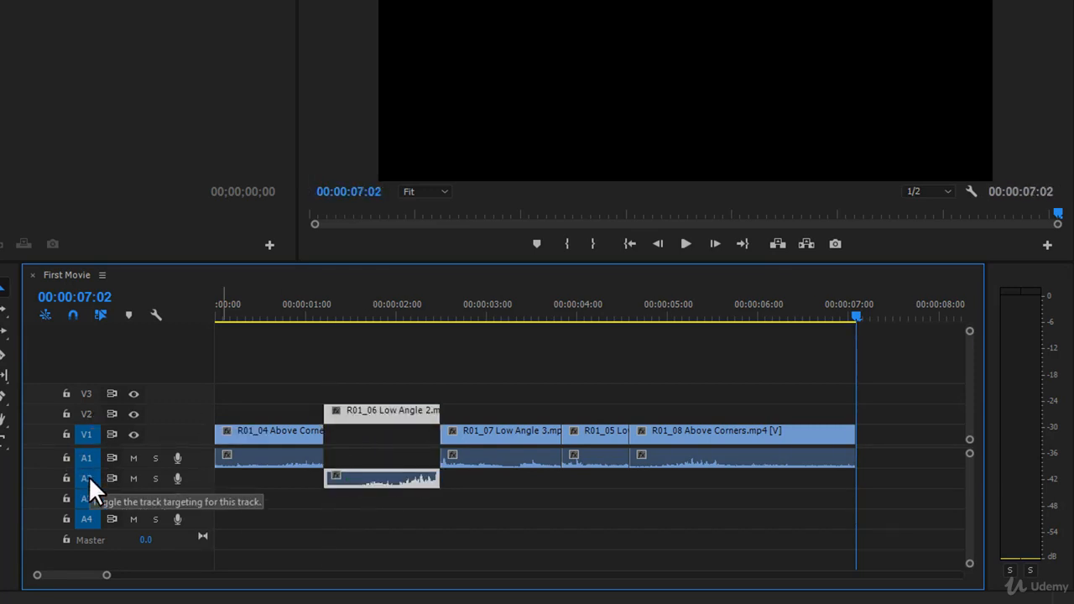
{"action": "left_click_drag", "start_coordinate": [348, 411], "coordinate": [309, 420]}
{"action": "left_click", "coordinate": [308, 304]}
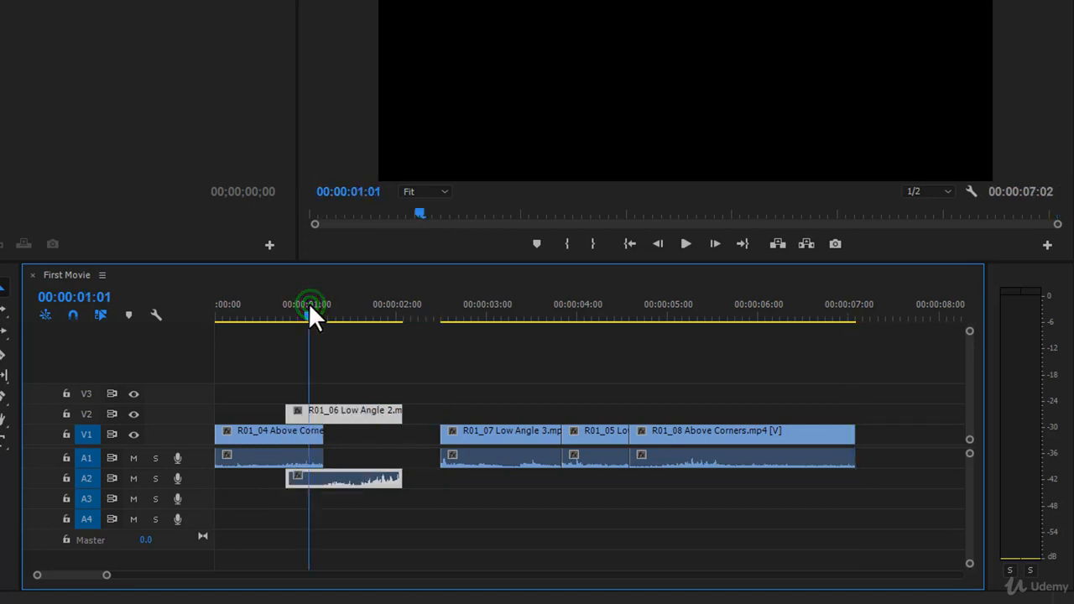
{"action": "left_click_drag", "start_coordinate": [308, 302], "coordinate": [302, 305]}
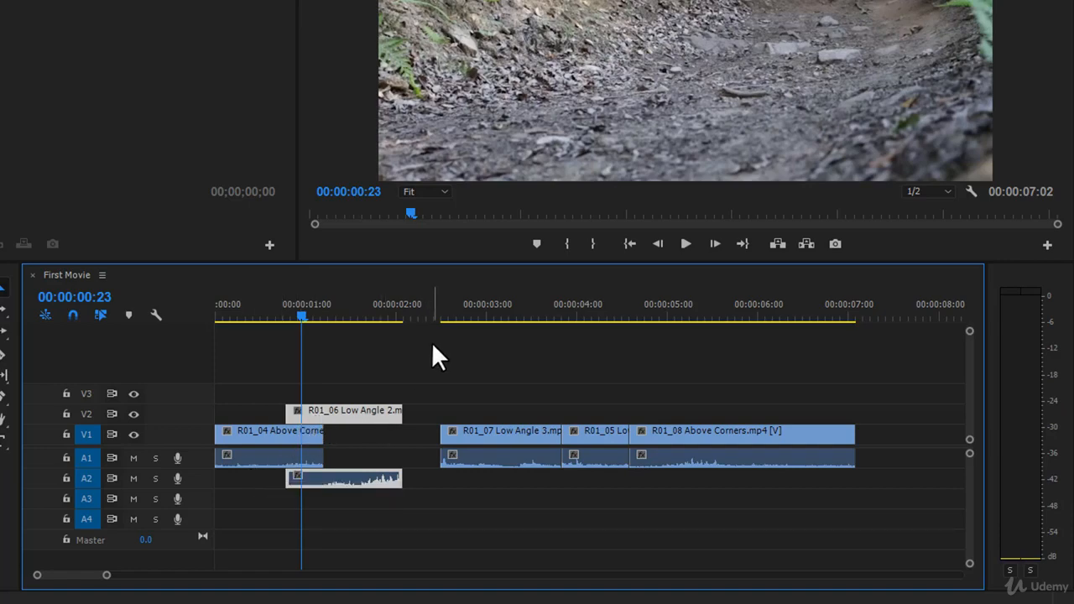
{"action": "key", "text": "ctrl+z"}
{"action": "key", "text": "ctrl+z"}
{"action": "key", "text": "ctrl+z"}
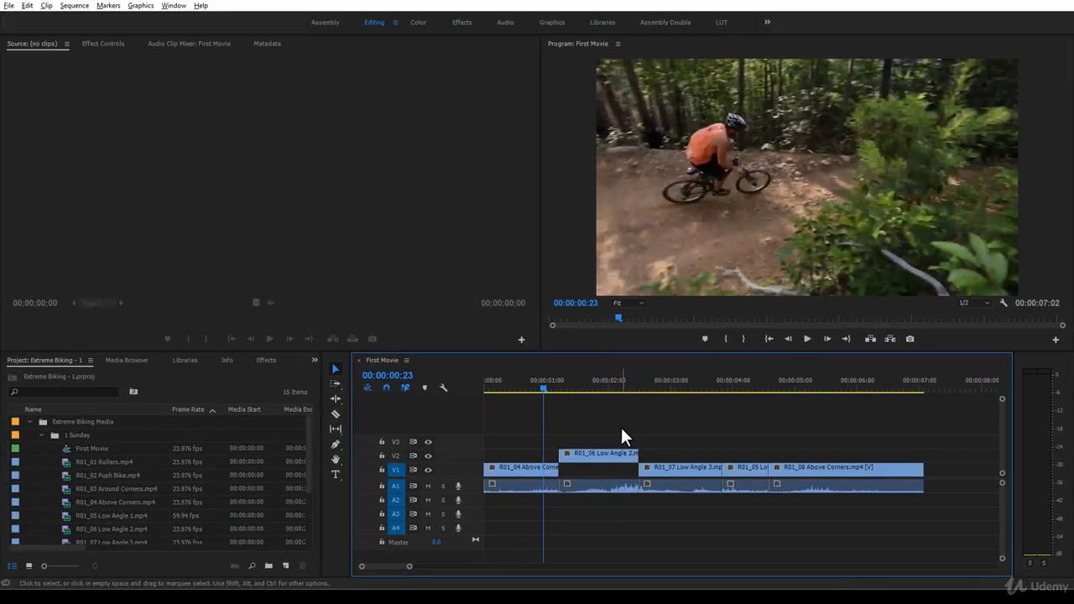
- Collapse the 1 Sunday bin, expand the Music bin, and open bensound-badboy.mp3 in the Source monitor
{"action": "left_click", "coordinate": [42, 436]}
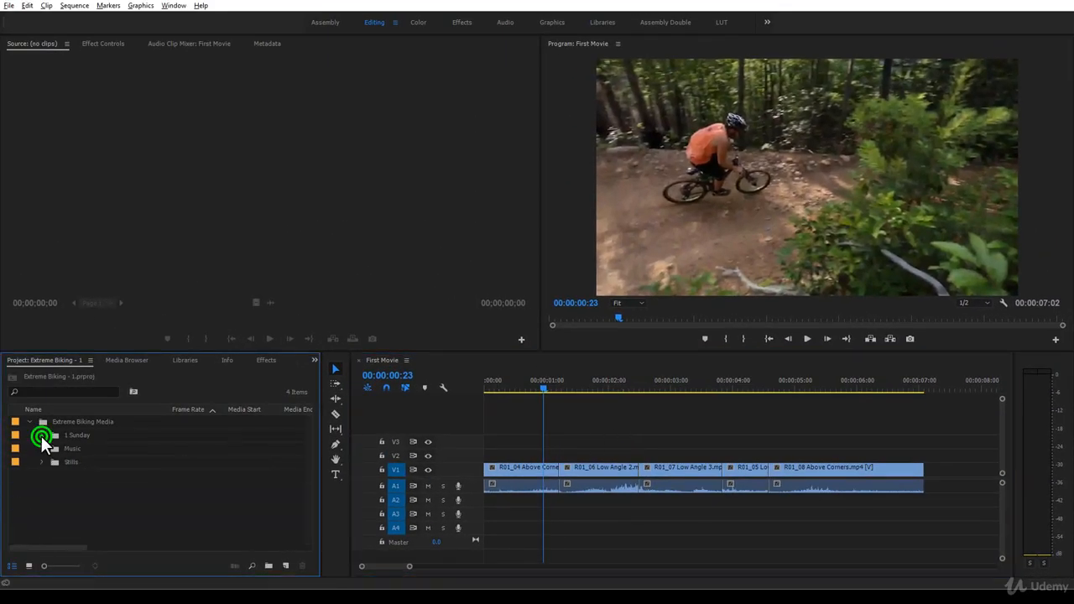
{"action": "left_click", "coordinate": [41, 448]}
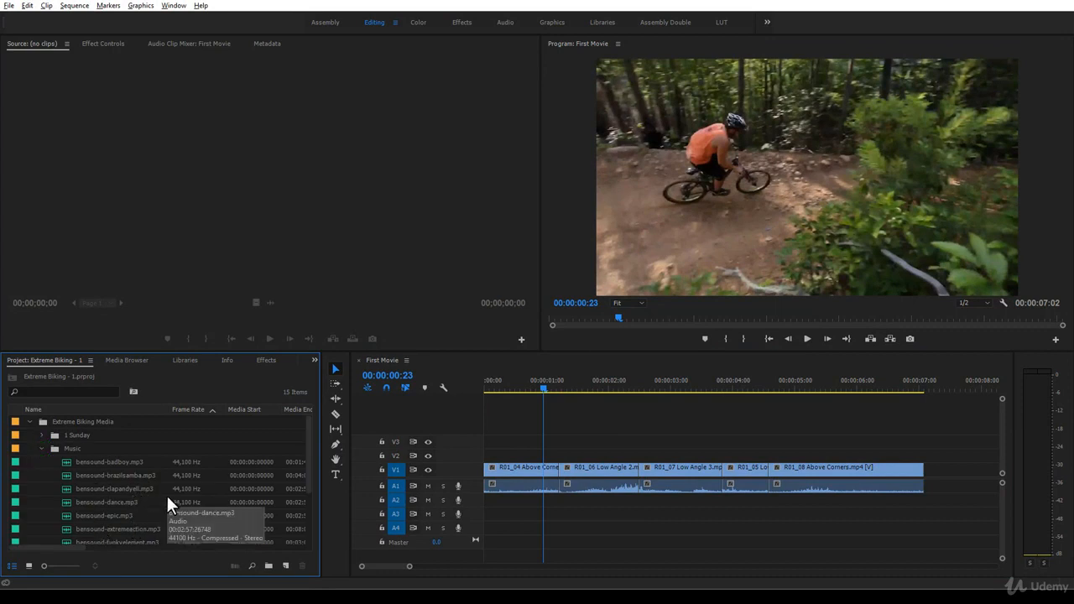
{"action": "double_click", "coordinate": [68, 463]}
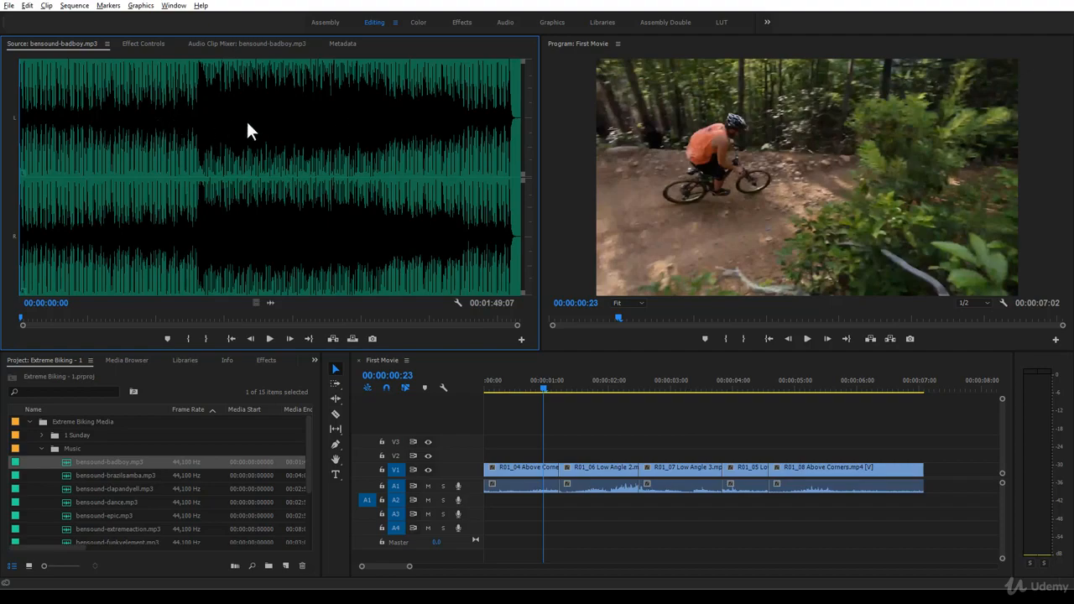
- Locate the beat change in bensound-badboy.mp3 and set the In point there at 00:00:38:20
{"action": "left_click", "coordinate": [21, 315]}
{"action": "left_click_drag", "start_coordinate": [78, 316], "coordinate": [195, 322]}
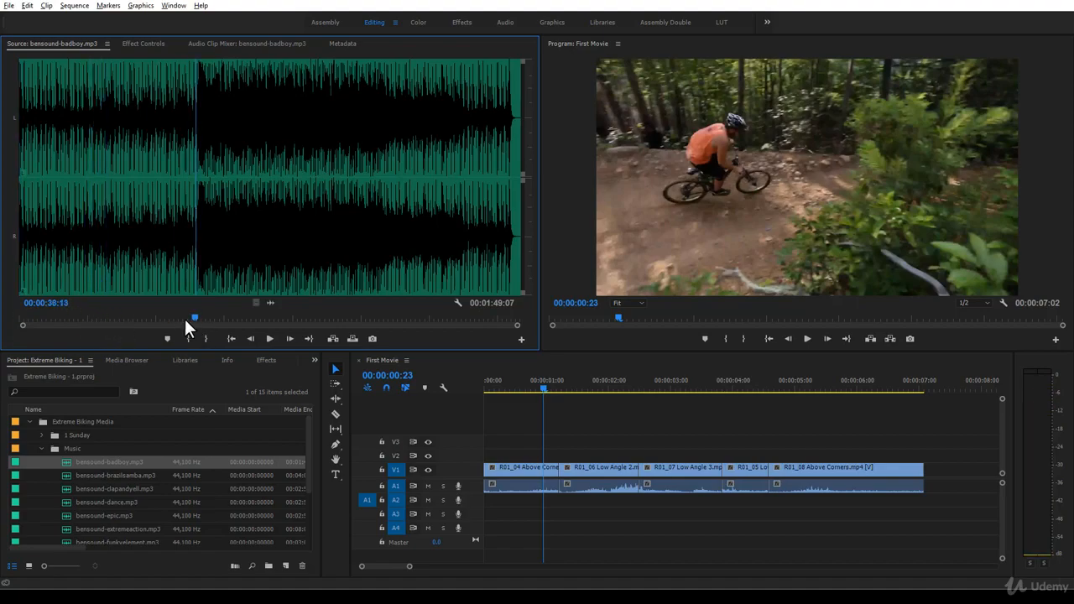
{"action": "key", "text": "space"}
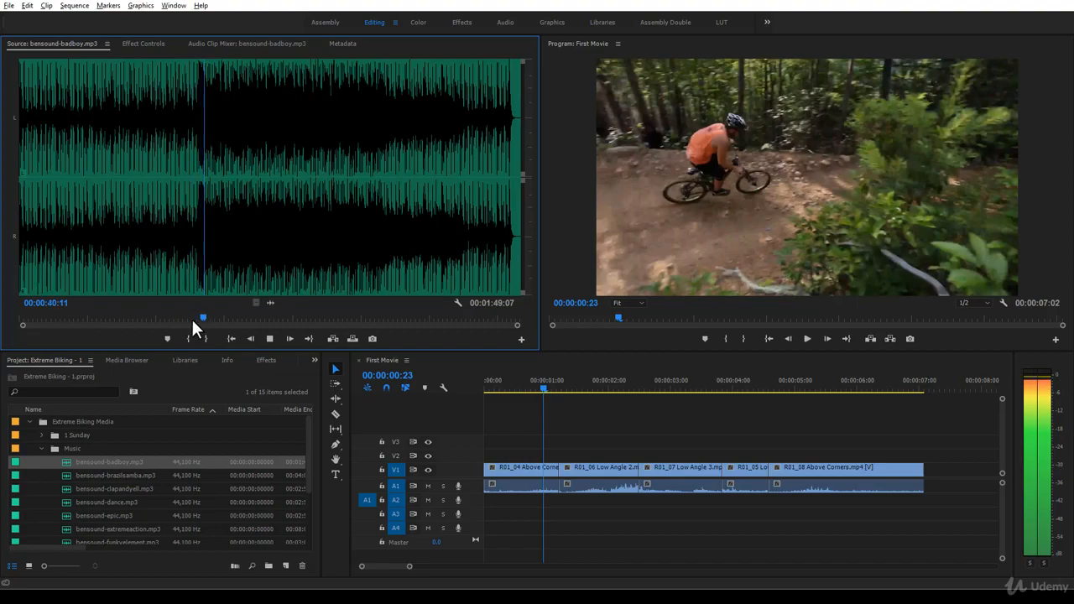
{"action": "left_click_drag", "start_coordinate": [210, 316], "coordinate": [195, 317]}
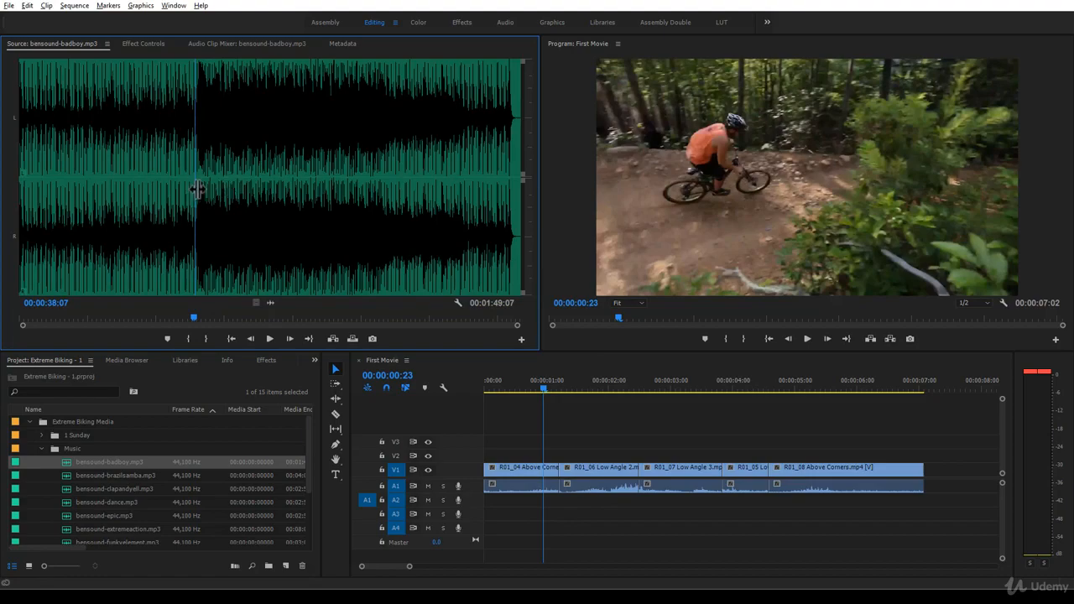
{"action": "key", "text": "="}
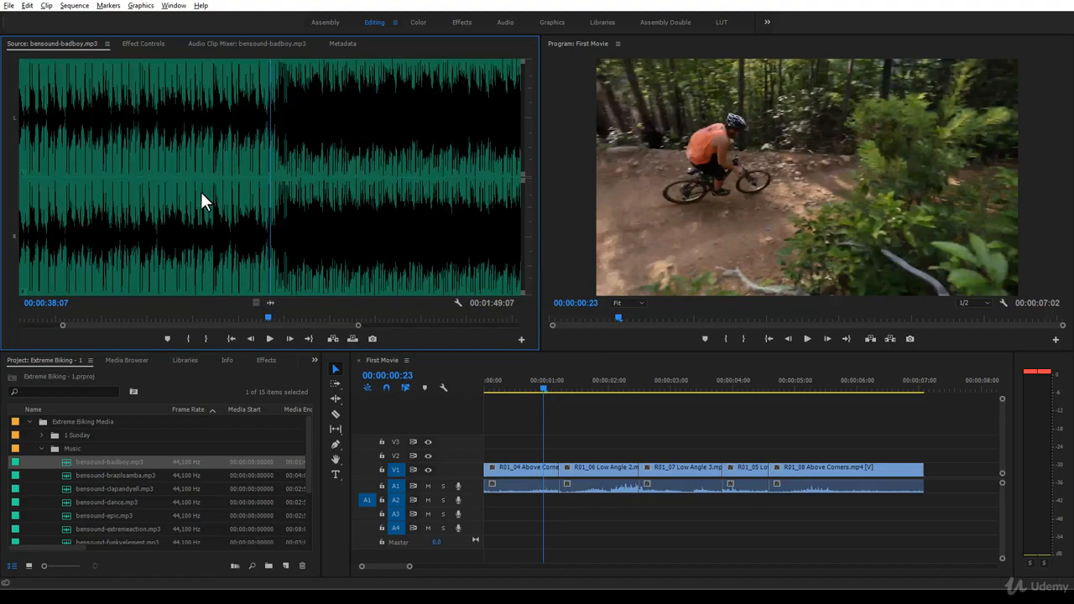
{"action": "key", "text": "="}
{"action": "key", "text": "="}
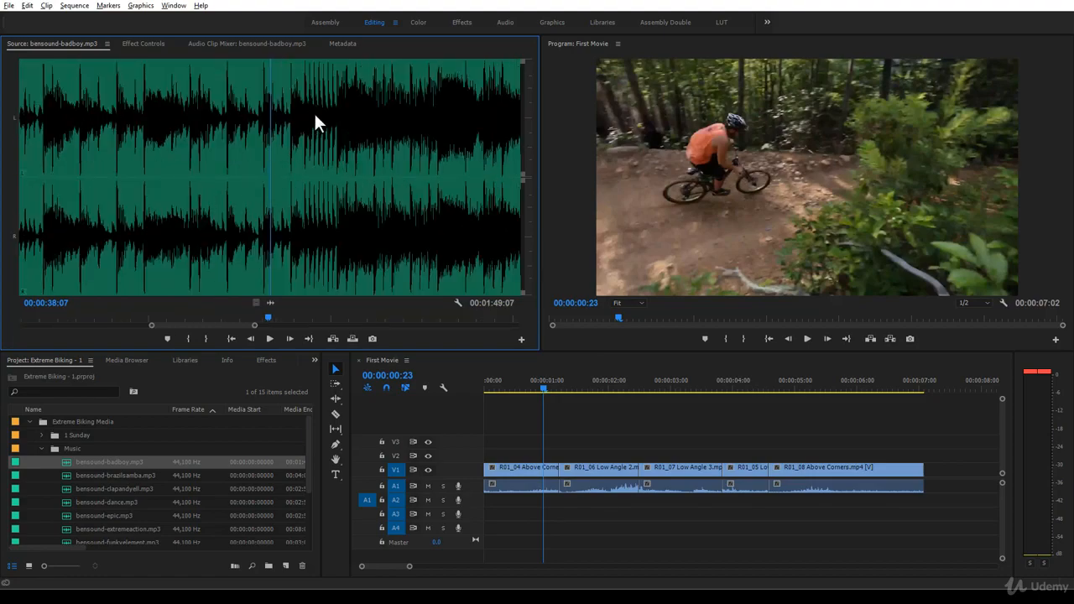
{"action": "left_click_drag", "start_coordinate": [268, 148], "coordinate": [287, 154]}
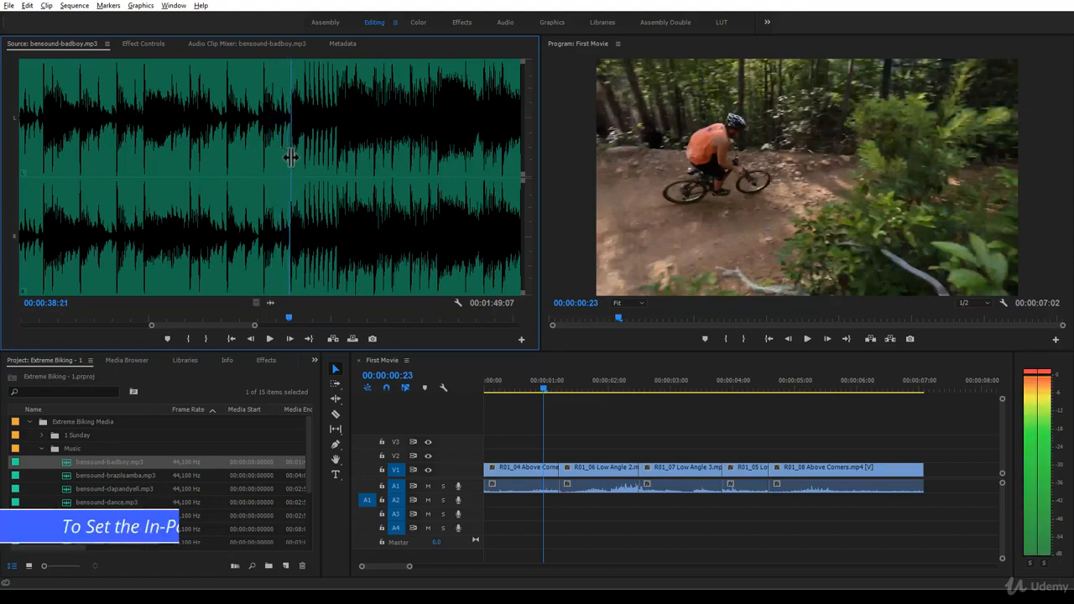
{"action": "key", "text": "i"}
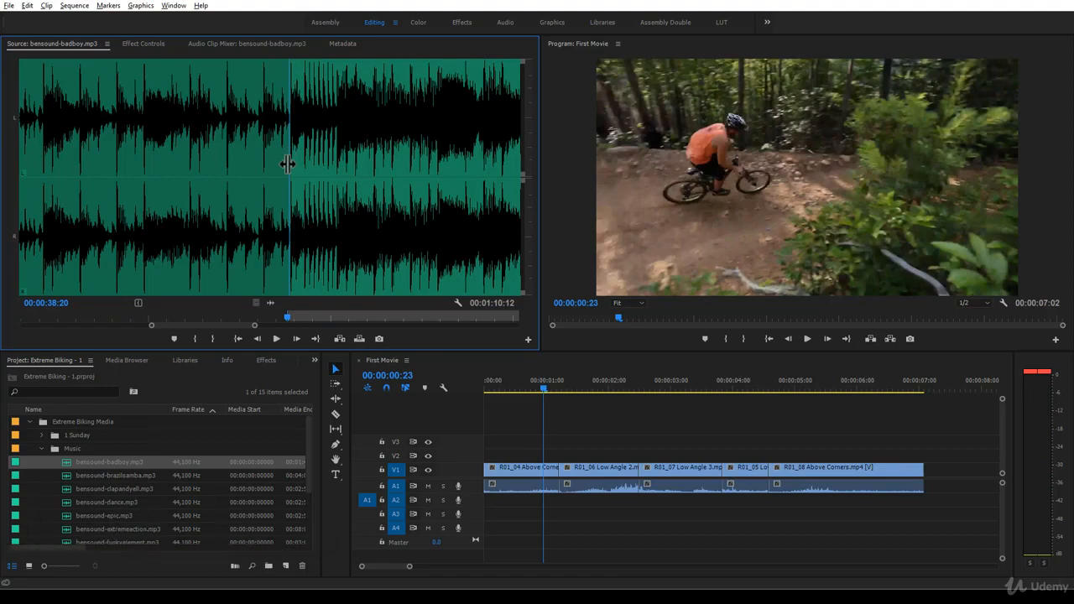
- Set the music's Out point at 00:00:43:15 and play the marked range from In to Out
{"action": "key", "text": "space"}
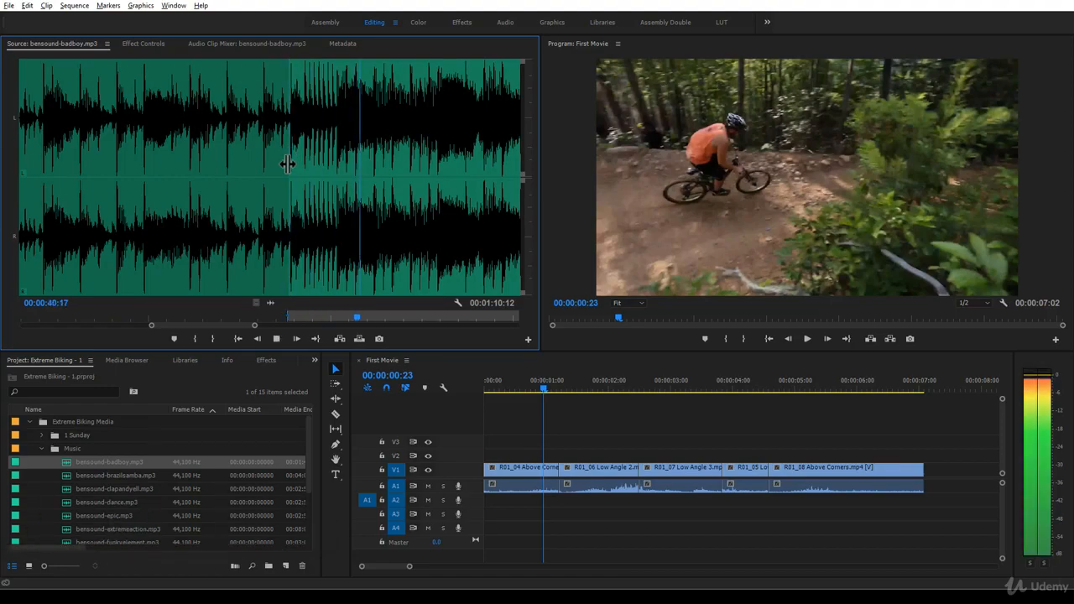
{"action": "key", "text": "space"}
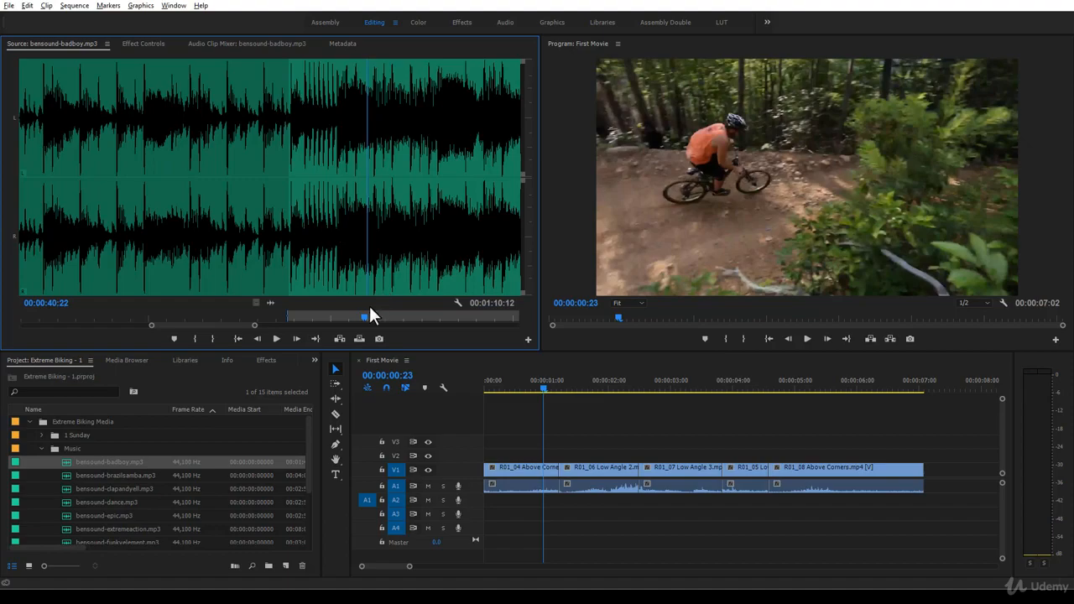
{"action": "left_click_drag", "start_coordinate": [364, 317], "coordinate": [460, 319]}
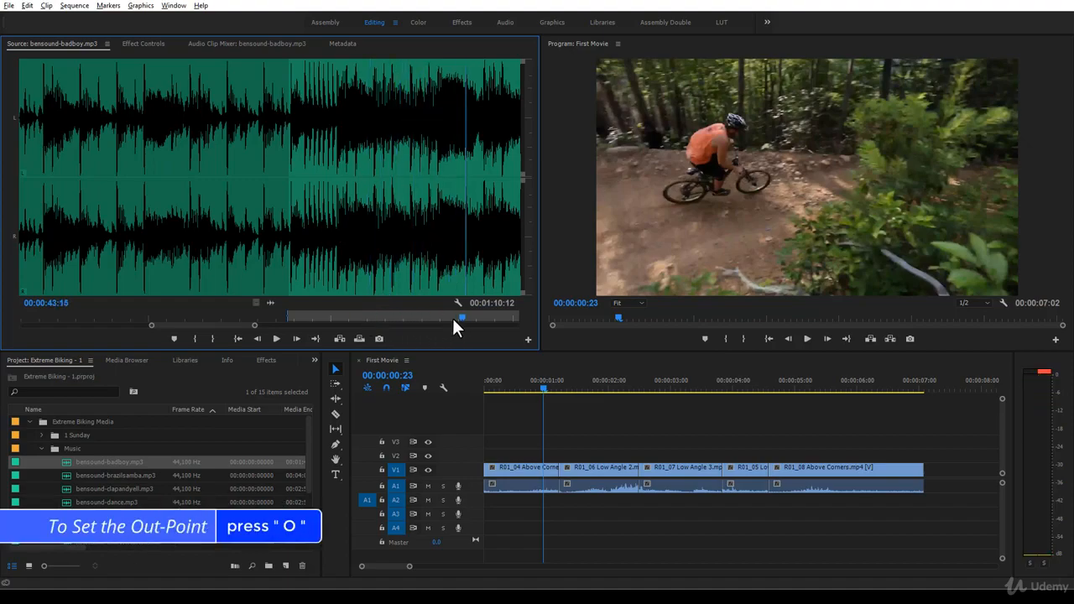
{"action": "key", "text": "o"}
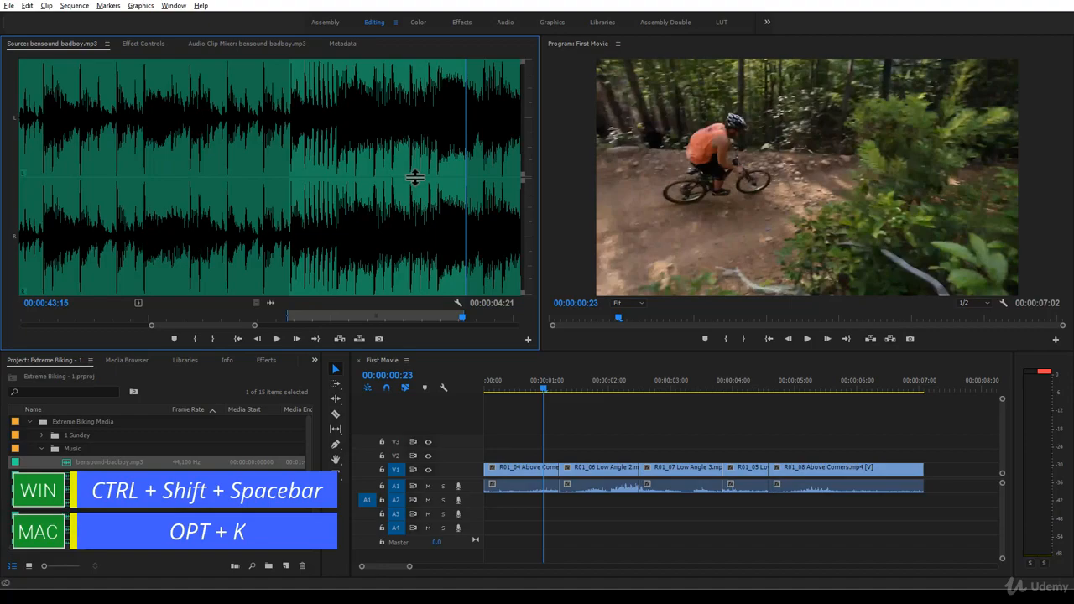
{"action": "key", "text": "ctrl+shift+space"}
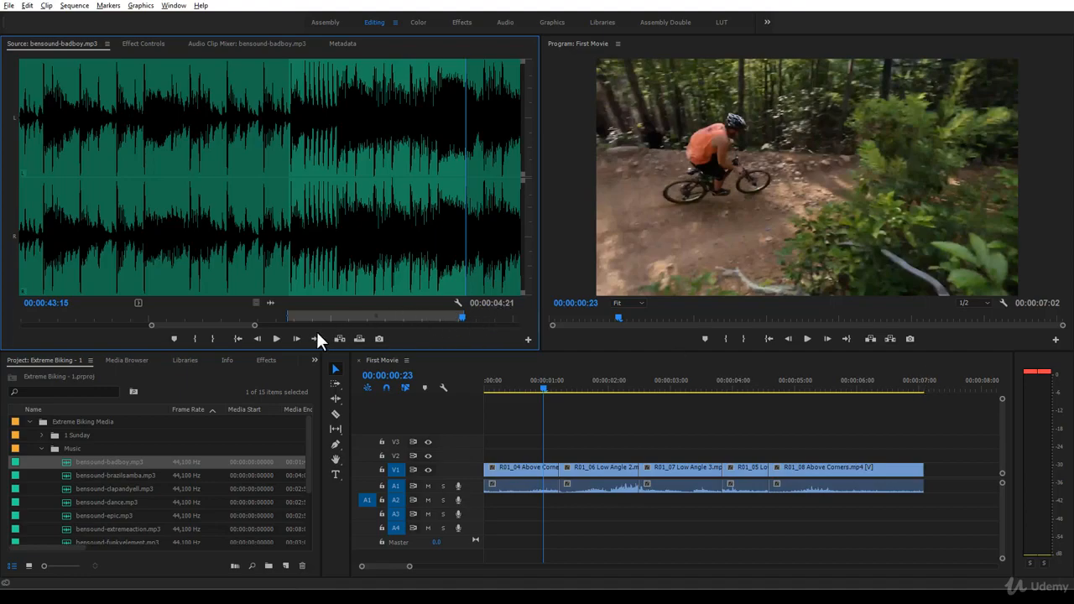
- Extend the music's Out point so the marked range lasts 00:00:07:07
{"action": "left_click", "coordinate": [255, 324]}
{"action": "left_click_drag", "start_coordinate": [279, 325], "coordinate": [288, 324]}
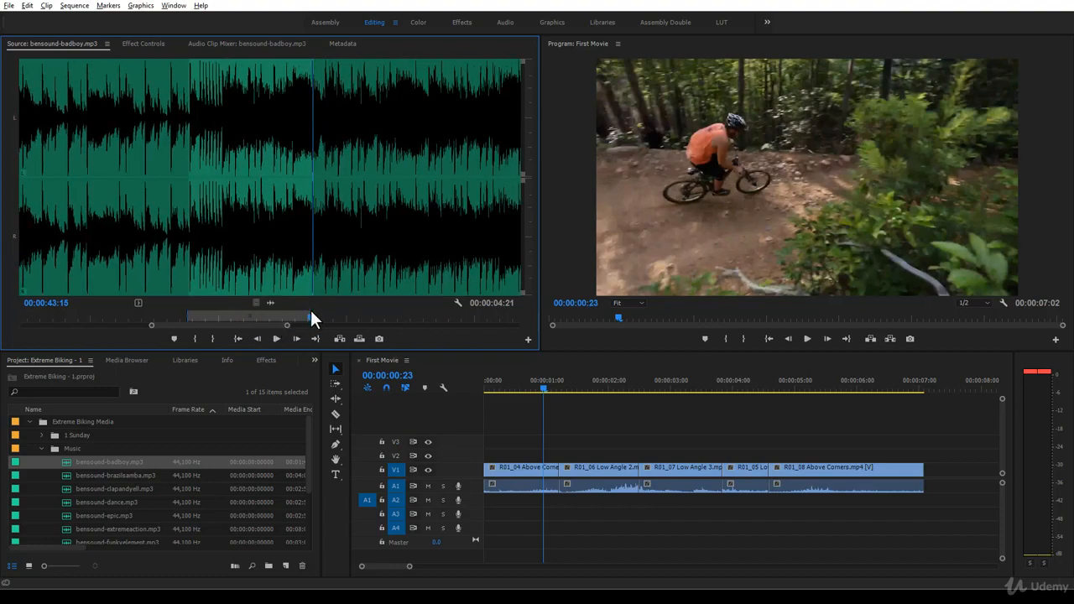
{"action": "left_click", "coordinate": [310, 317]}
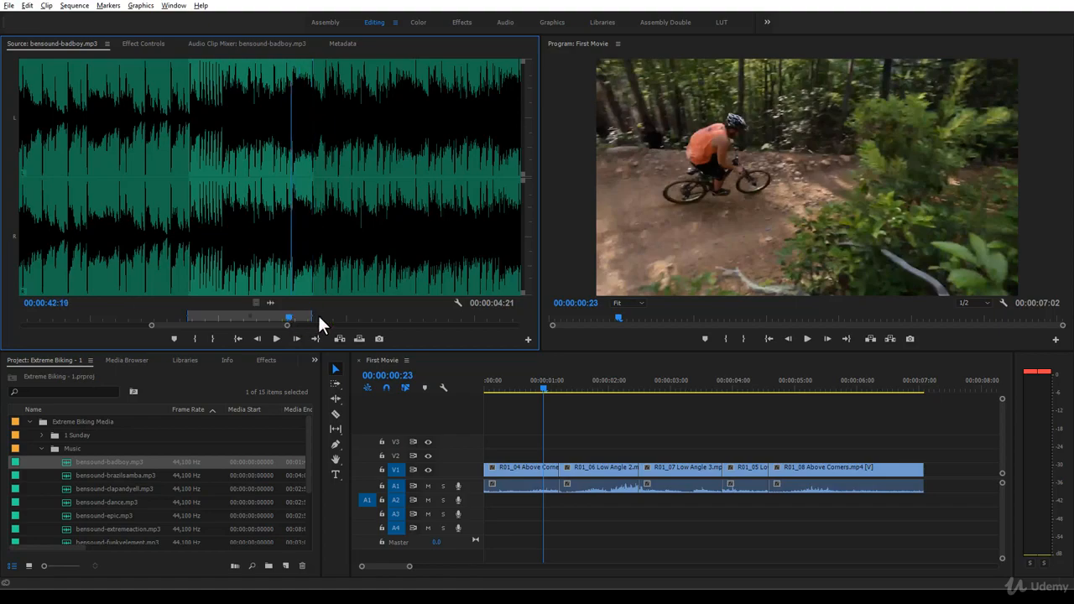
{"action": "left_click_drag", "start_coordinate": [312, 316], "coordinate": [340, 316]}
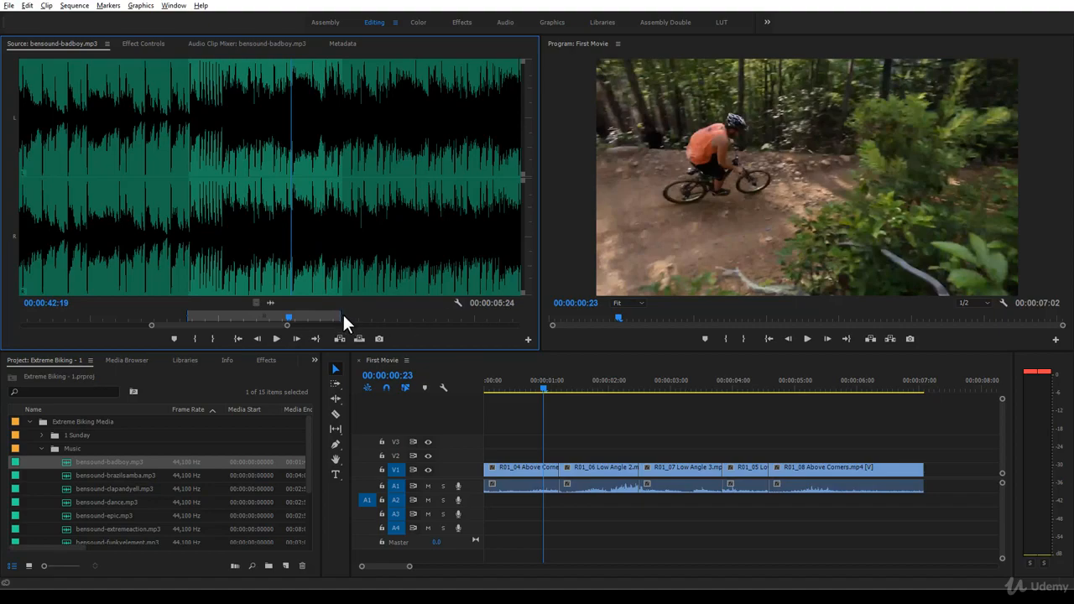
{"action": "left_click_drag", "start_coordinate": [339, 316], "coordinate": [375, 315]}
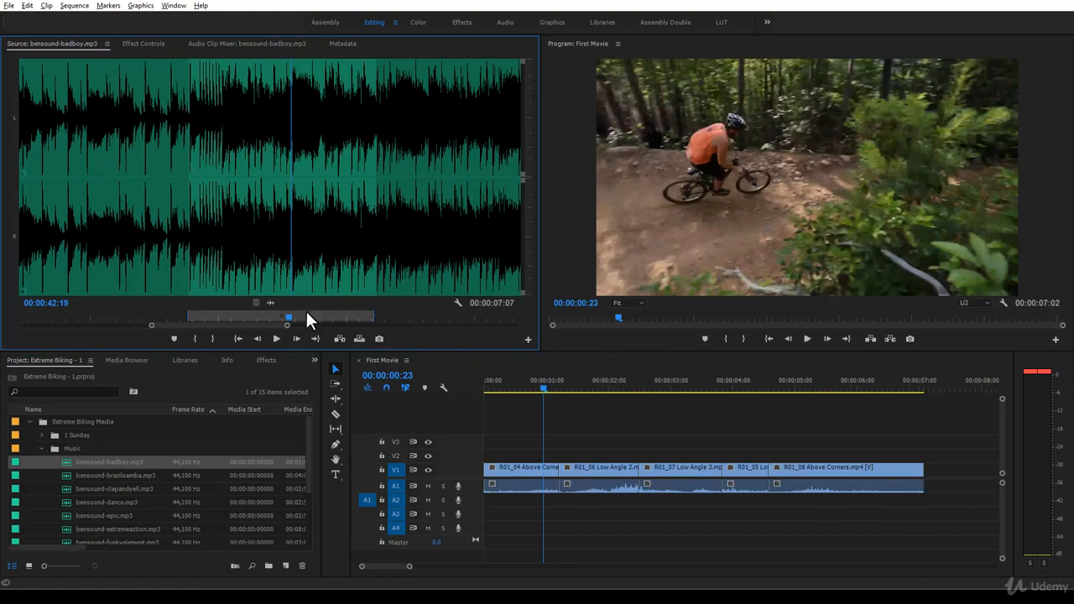
- Place the marked music range on audio track A2 at the start of the First Movie sequence
{"action": "left_click_drag", "start_coordinate": [271, 135], "coordinate": [422, 332]}
{"action": "left_click", "coordinate": [337, 227]}
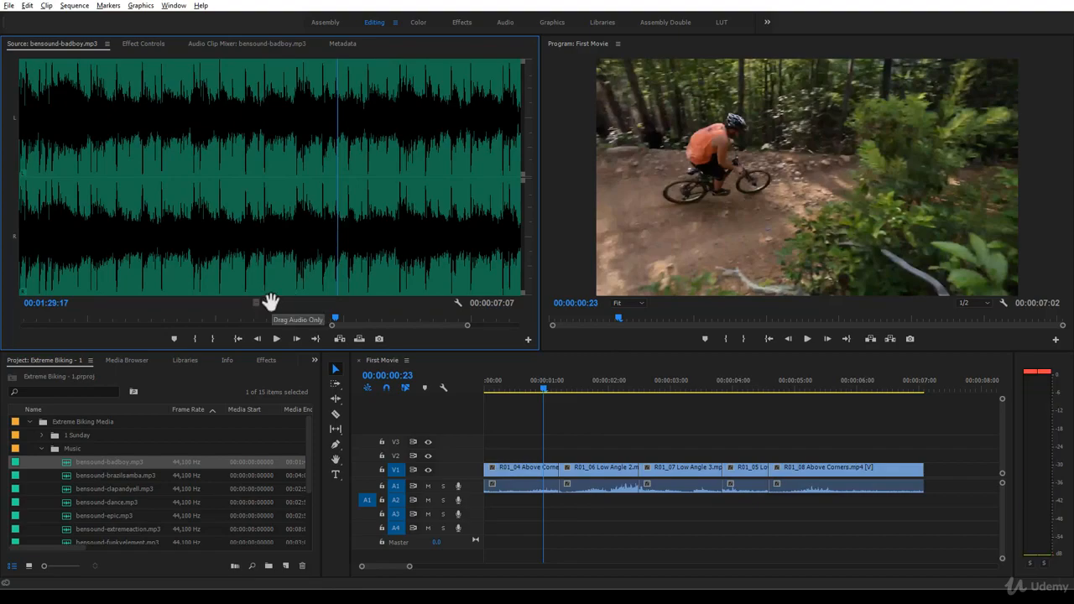
{"action": "left_click_drag", "start_coordinate": [271, 302], "coordinate": [480, 510]}
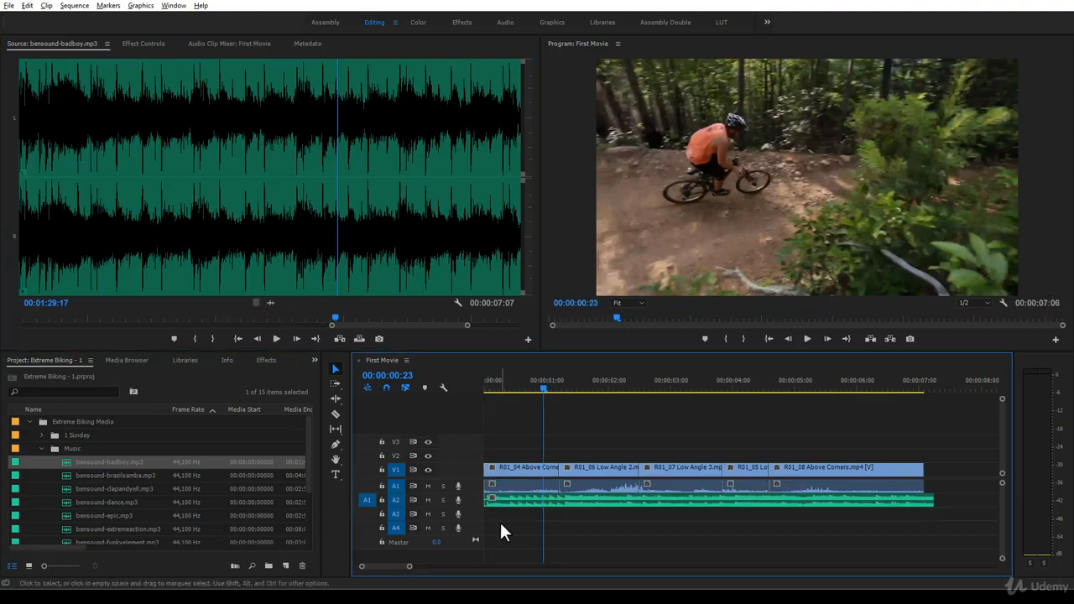
- Play the sequence from its start, then trim about two frames off the music clip's beginning, keeping it at the sequence start
{"action": "left_click_drag", "start_coordinate": [543, 383], "coordinate": [459, 402]}
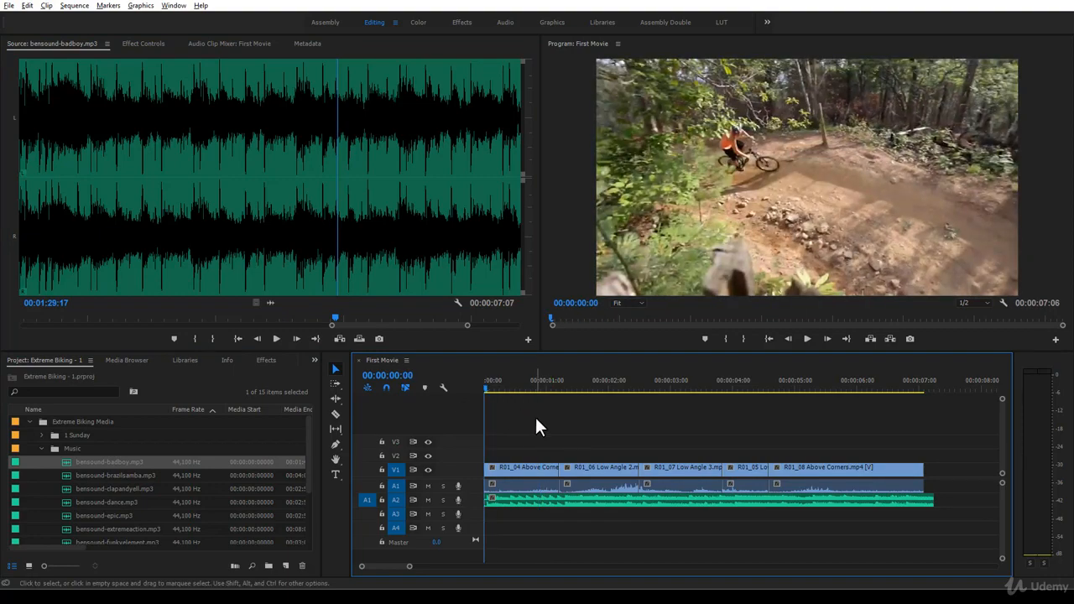
{"action": "key", "text": "space"}
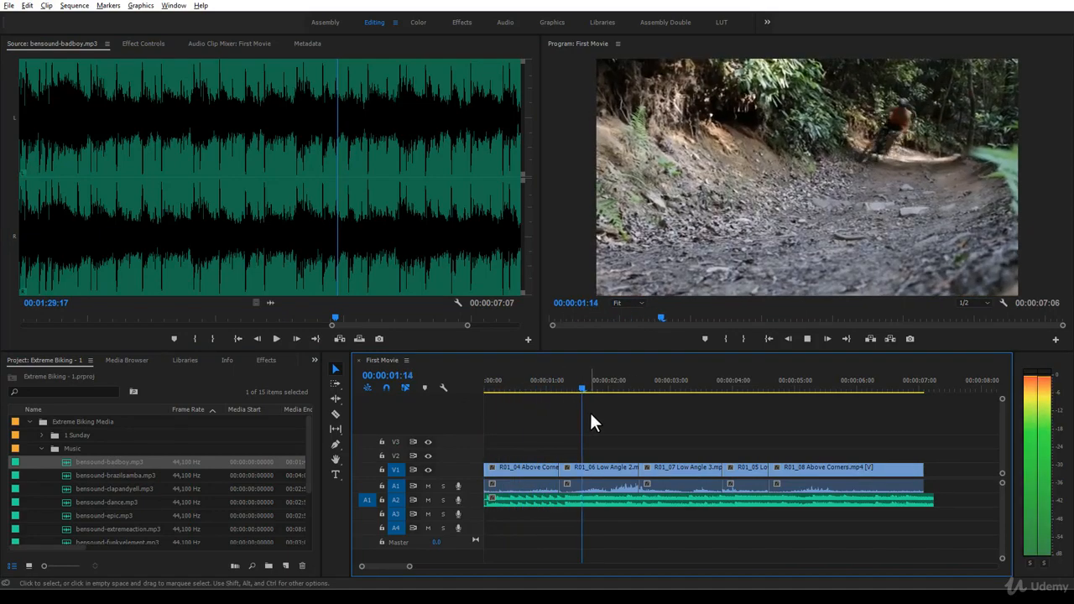
{"action": "left_click_drag", "start_coordinate": [625, 391], "coordinate": [565, 411]}
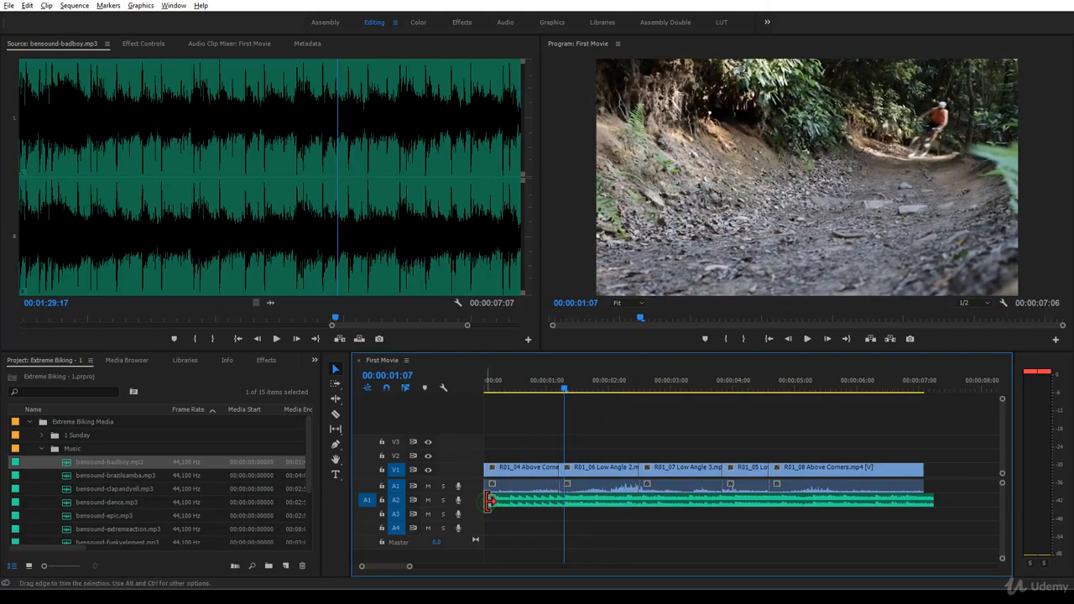
{"action": "left_click_drag", "start_coordinate": [490, 500], "coordinate": [496, 502]}
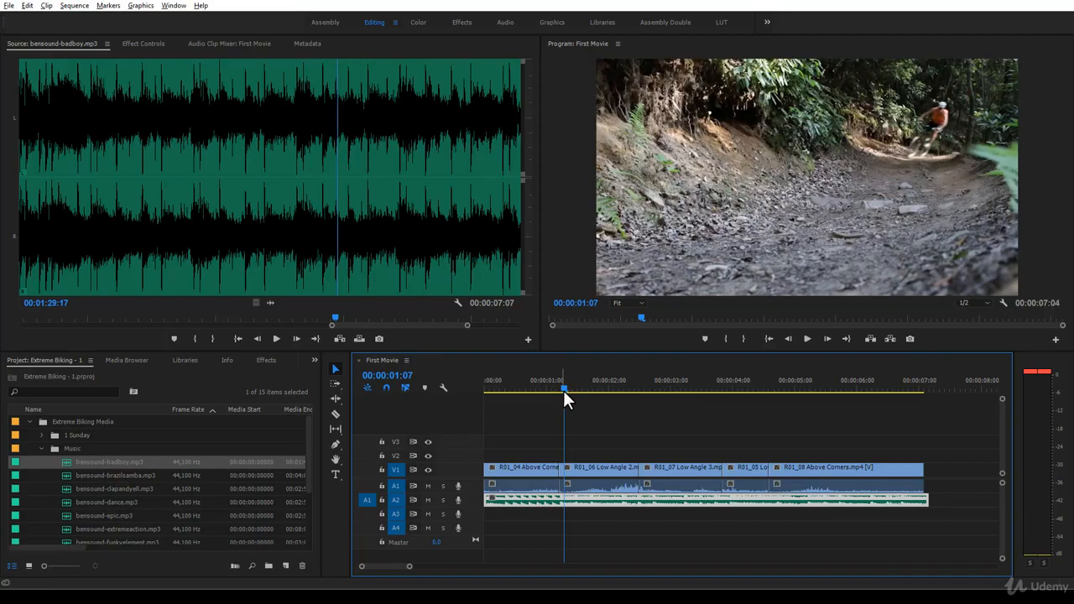
- Play the sequence from its start to check the music's timing against the first cuts
{"action": "left_click_drag", "start_coordinate": [563, 390], "coordinate": [444, 398]}
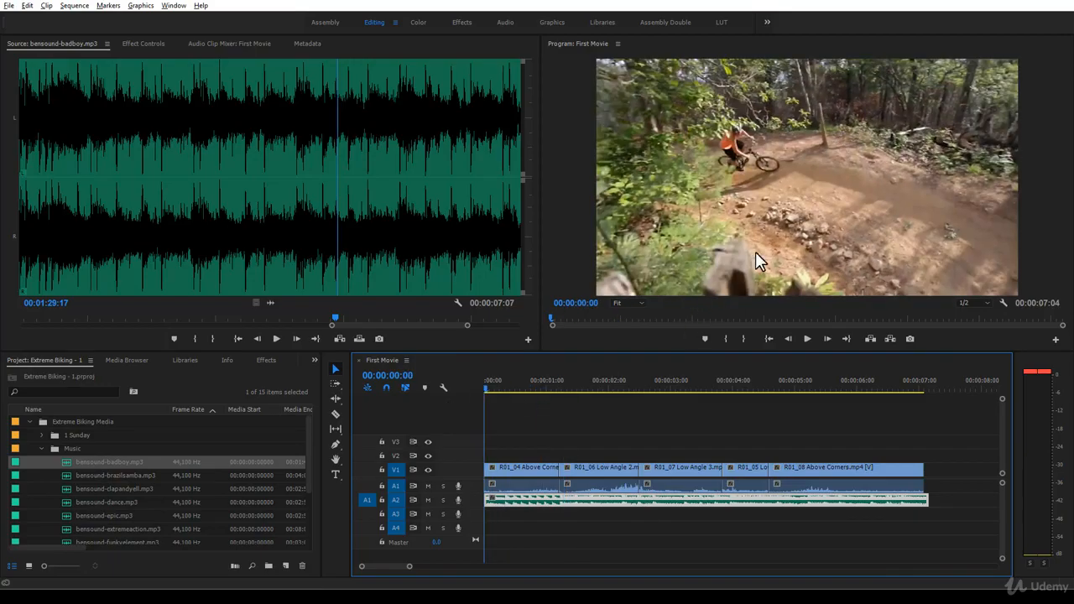
{"action": "key", "text": "space"}
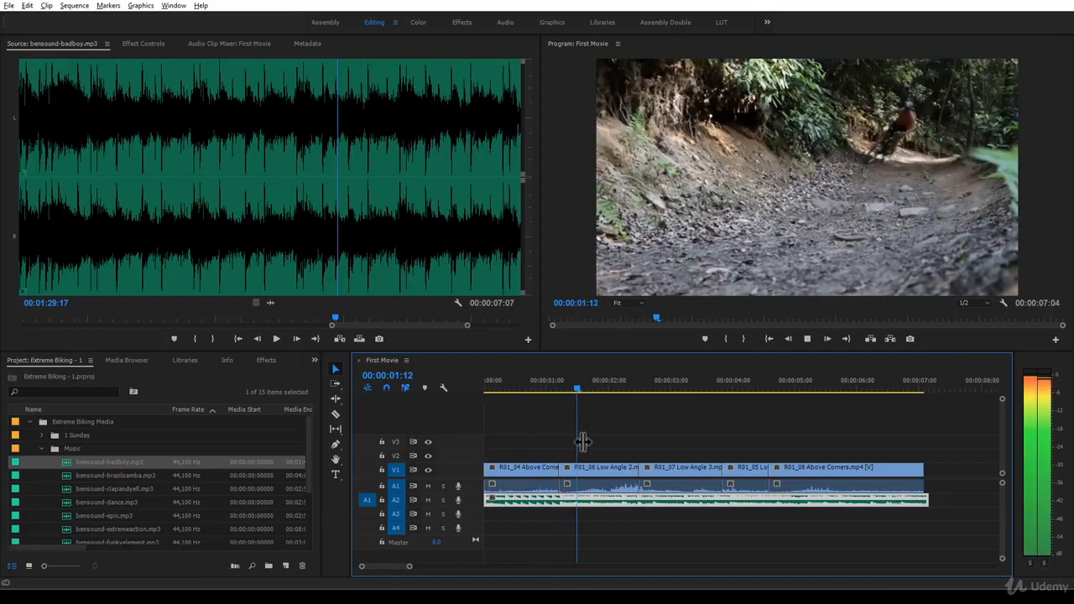
{"action": "left_click_drag", "start_coordinate": [621, 391], "coordinate": [621, 389]}
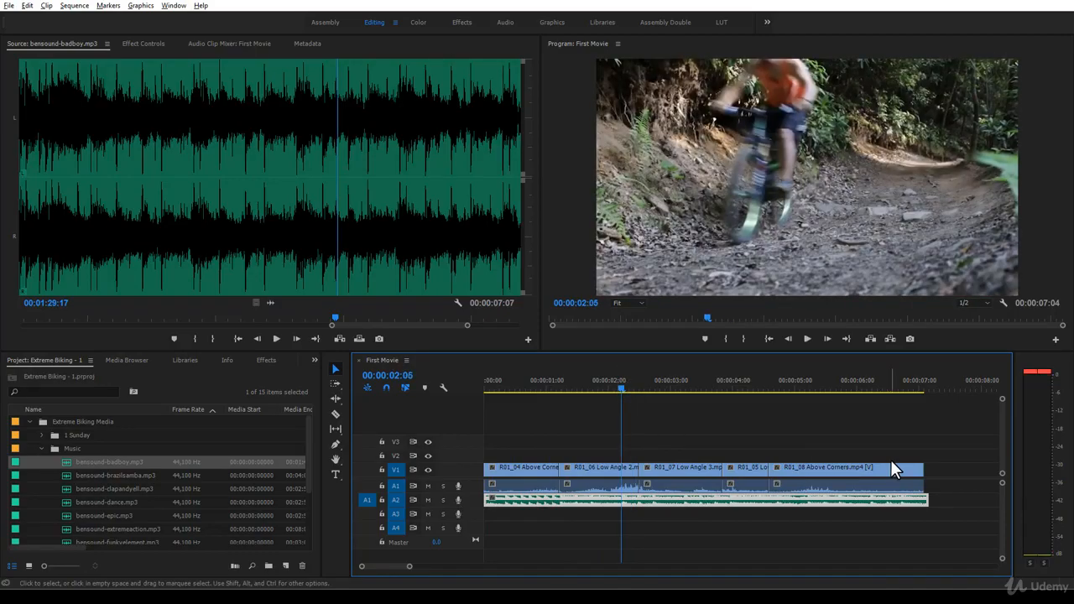
- Trim the music clip's end on A2 to the end of the last video clip at 00:00:07:02 and play the sequence
{"action": "left_click_drag", "start_coordinate": [940, 504], "coordinate": [923, 500]}
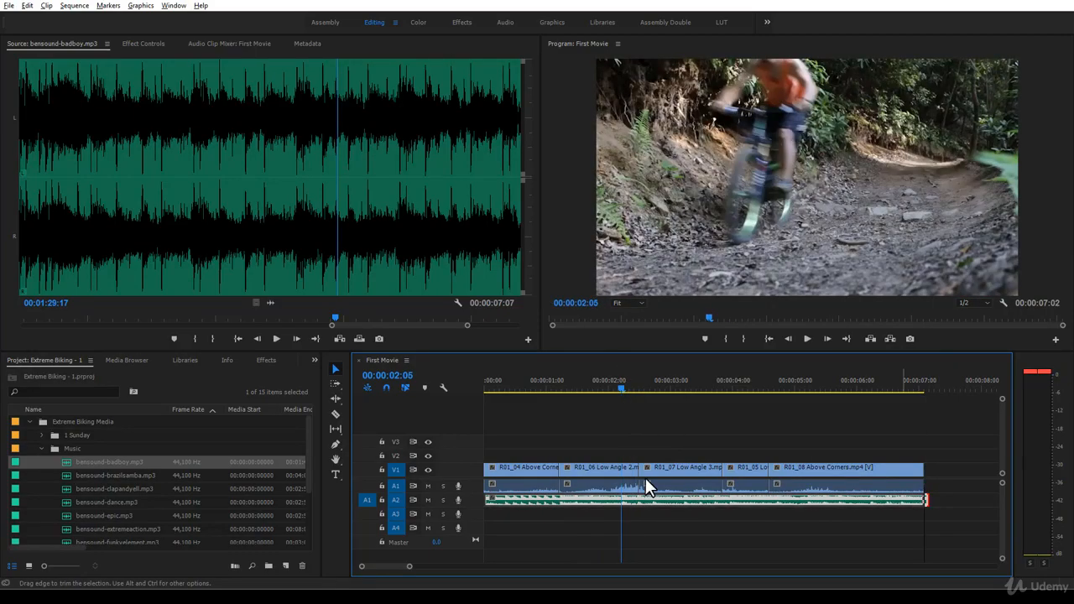
{"action": "left_click_drag", "start_coordinate": [623, 390], "coordinate": [487, 390]}
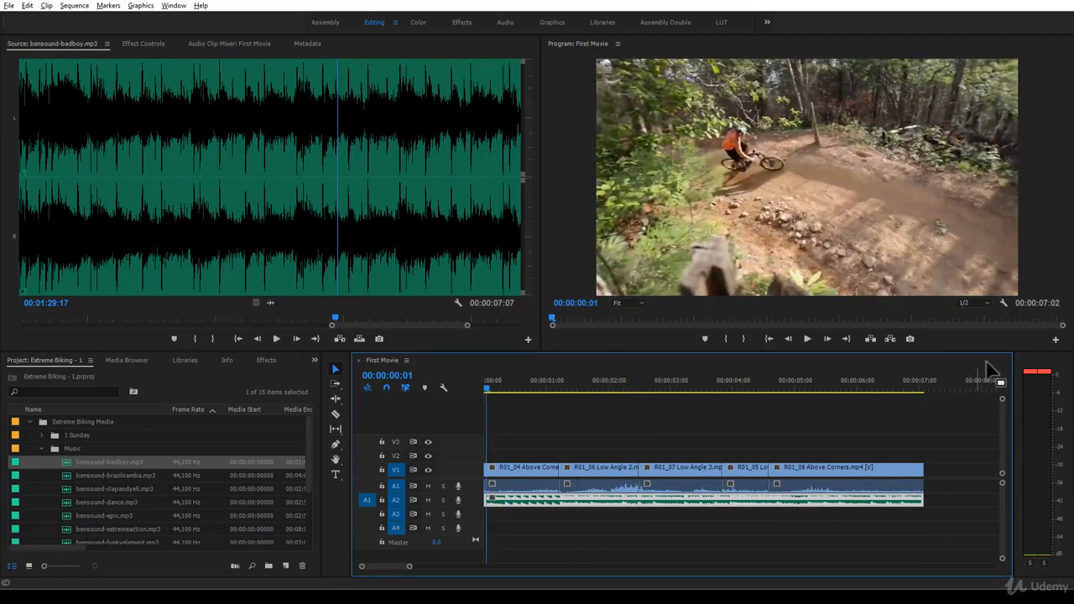
{"action": "key", "text": "space"}
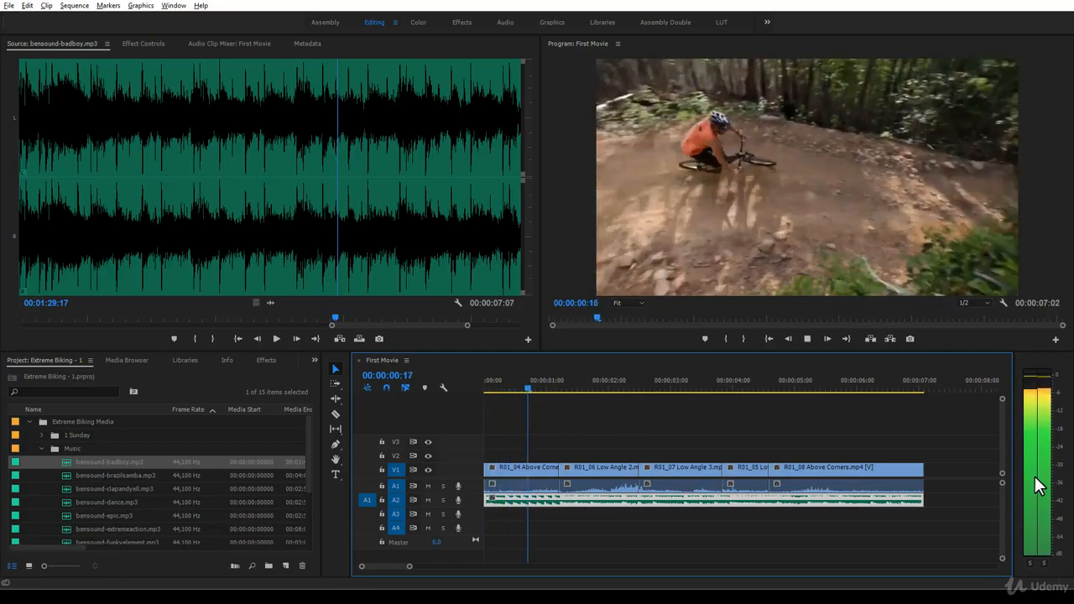
- Give the audio tracks more room in the timeline and enlarge A1 and A2 until their waveforms are clearly readable
{"action": "key", "text": "space"}
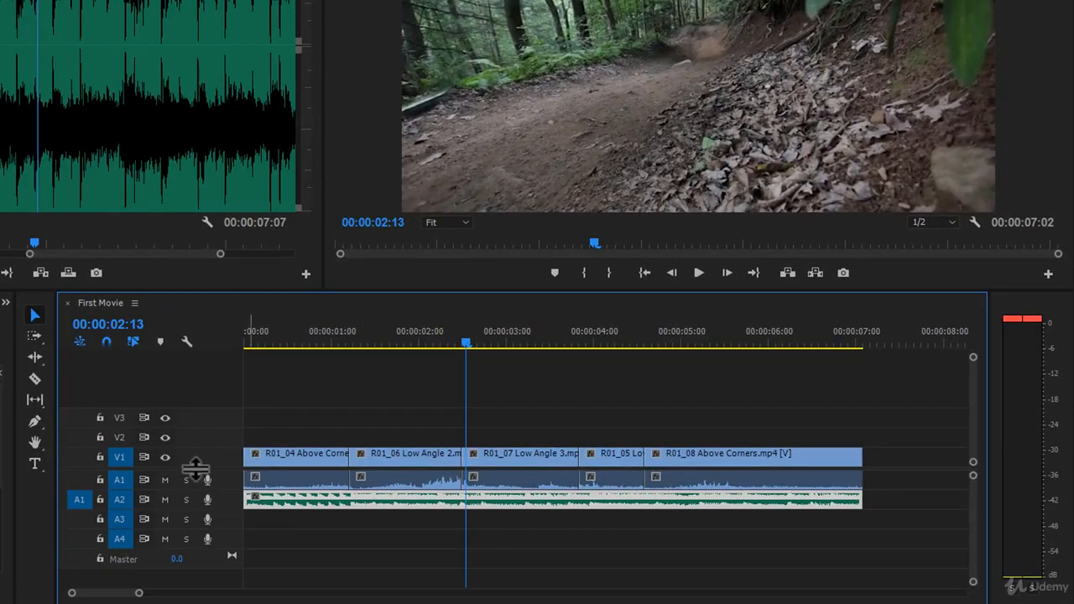
{"action": "left_click_drag", "start_coordinate": [196, 469], "coordinate": [196, 412]}
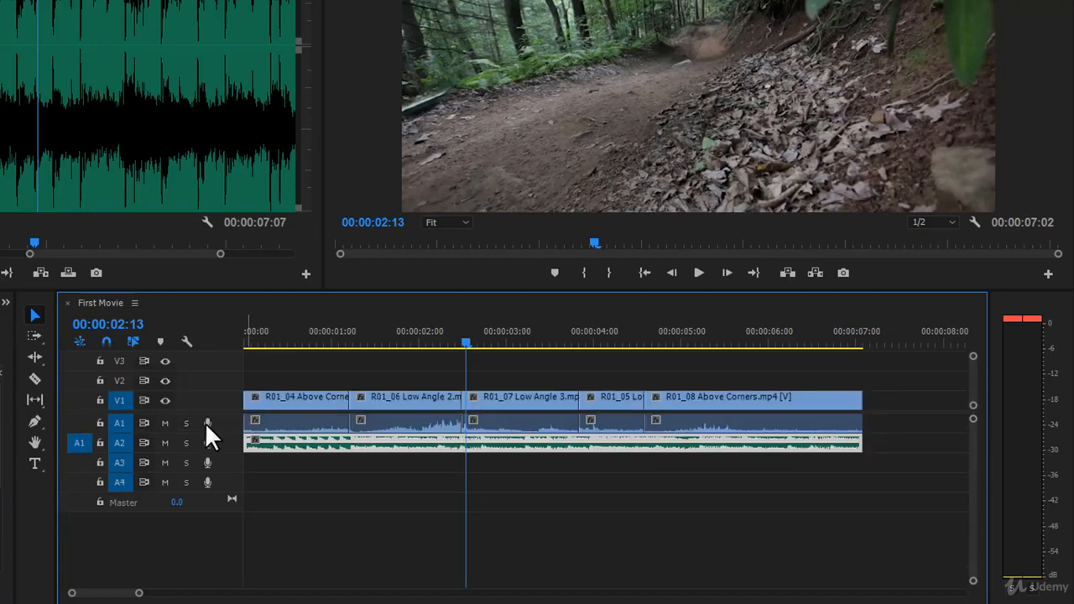
{"action": "left_click_drag", "start_coordinate": [215, 431], "coordinate": [215, 468]}
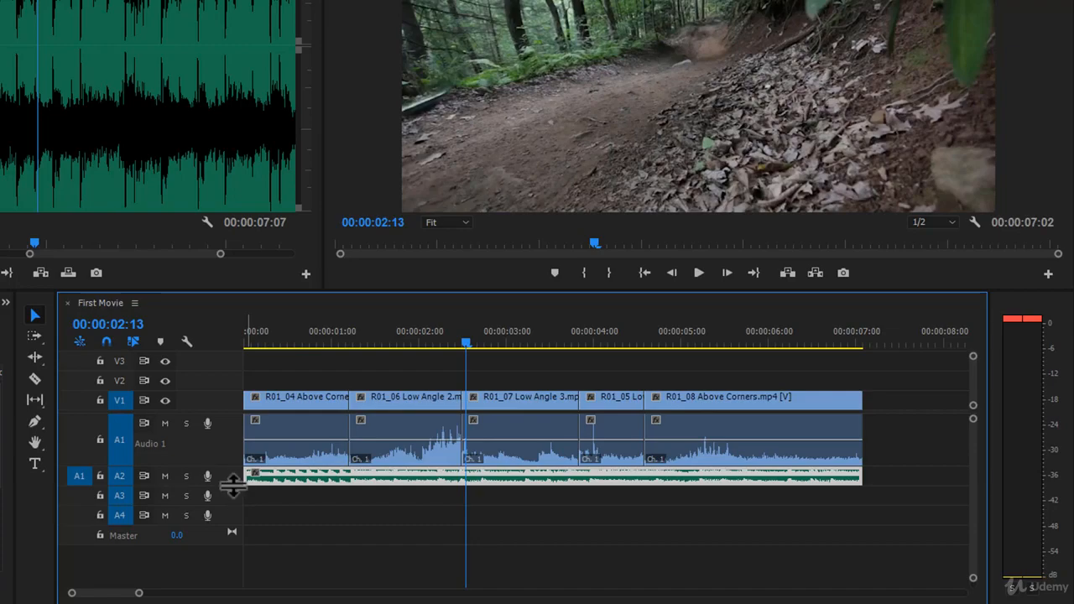
{"action": "left_click_drag", "start_coordinate": [234, 485], "coordinate": [233, 543]}
{"action": "scroll", "coordinate": [223, 515], "scroll_direction": "down", "scroll_amount": 2}
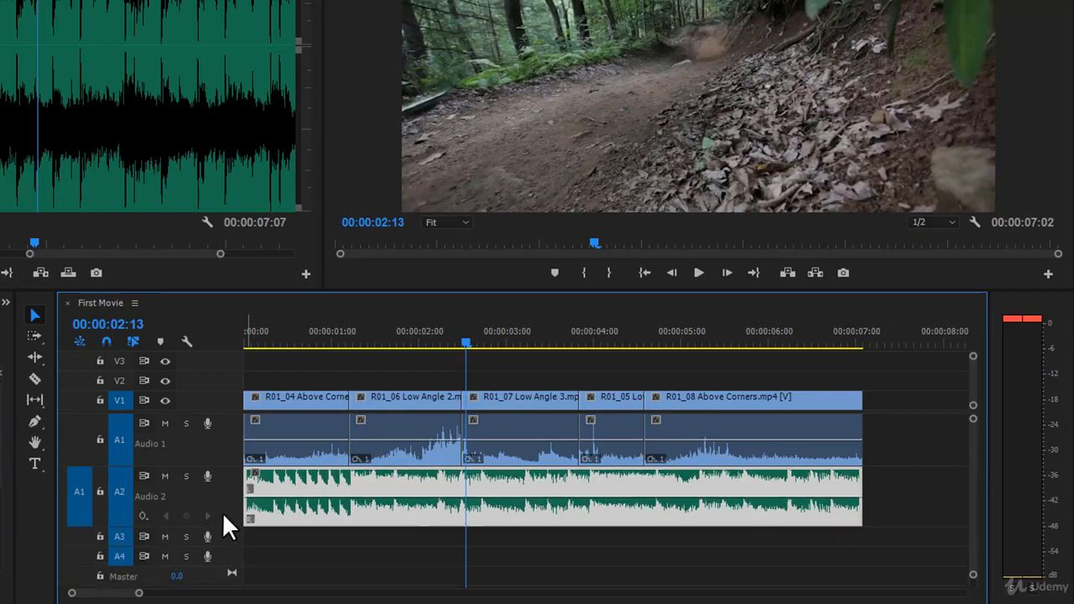
{"action": "scroll", "coordinate": [224, 515], "scroll_direction": "up", "scroll_amount": 3}
{"action": "scroll", "coordinate": [223, 515], "scroll_direction": "down", "scroll_amount": 3}
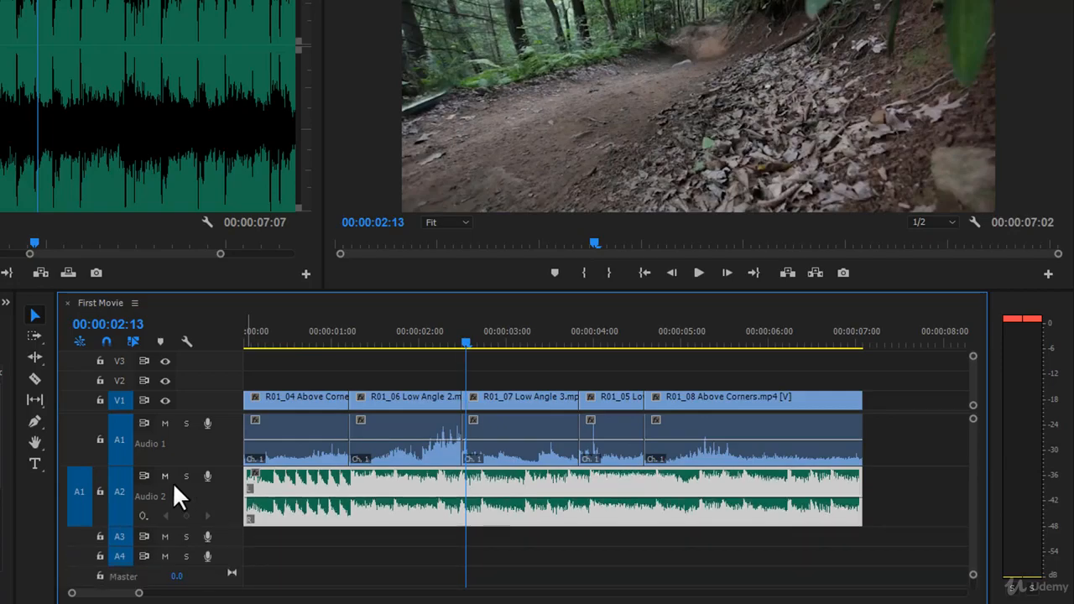
{"action": "scroll", "coordinate": [225, 487], "scroll_direction": "down", "scroll_amount": 1}
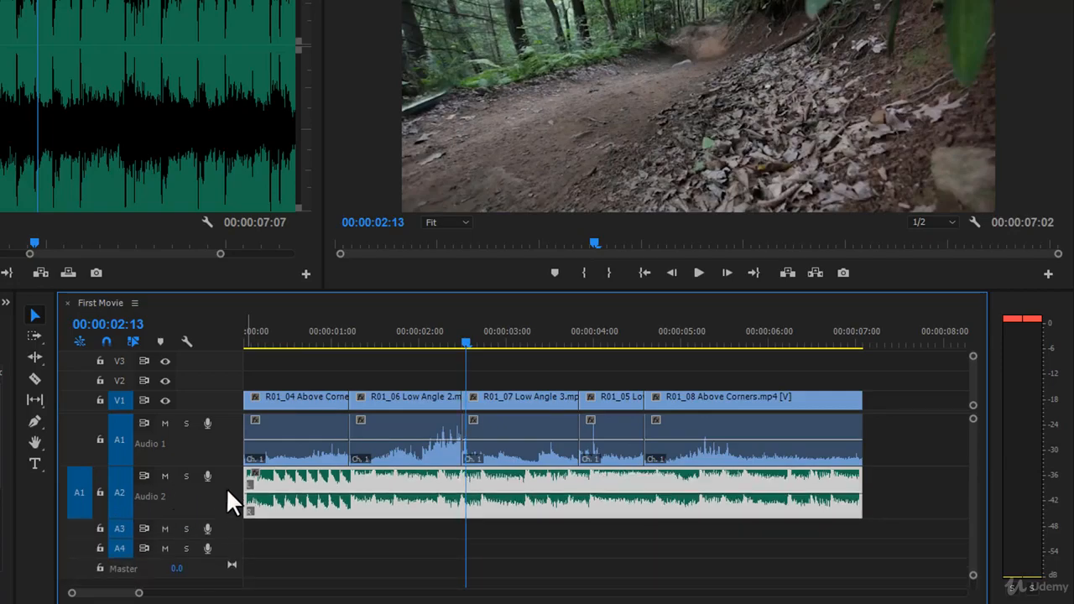
{"action": "scroll", "coordinate": [226, 488], "scroll_direction": "up", "scroll_amount": 2}
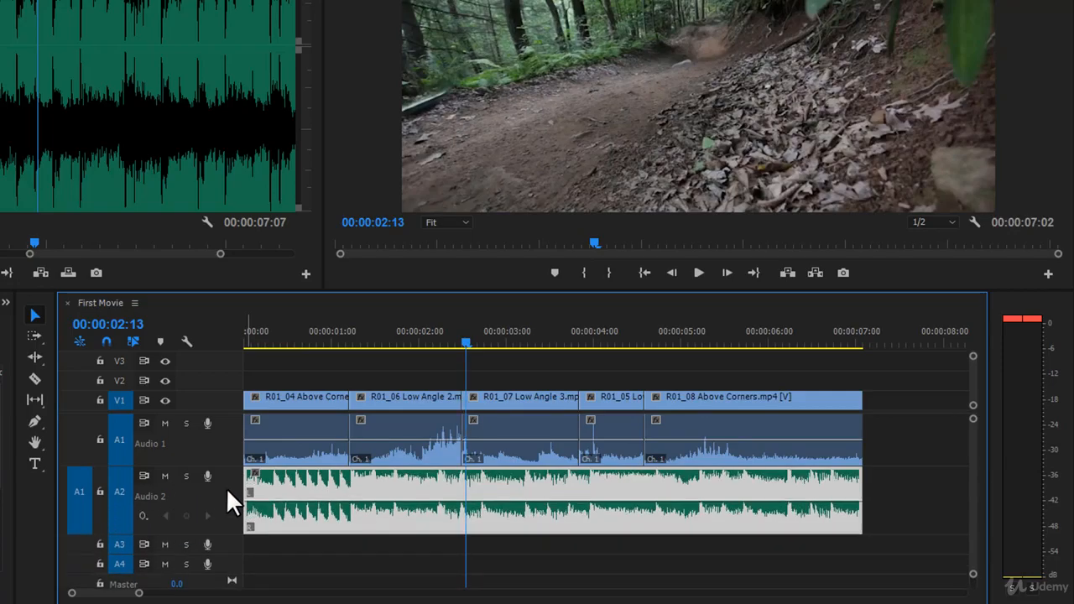
- Play the sequence from its start to hear the clip audio together with the music, stopping in the third clip
{"action": "left_click", "coordinate": [466, 342]}
{"action": "key", "text": "Home"}
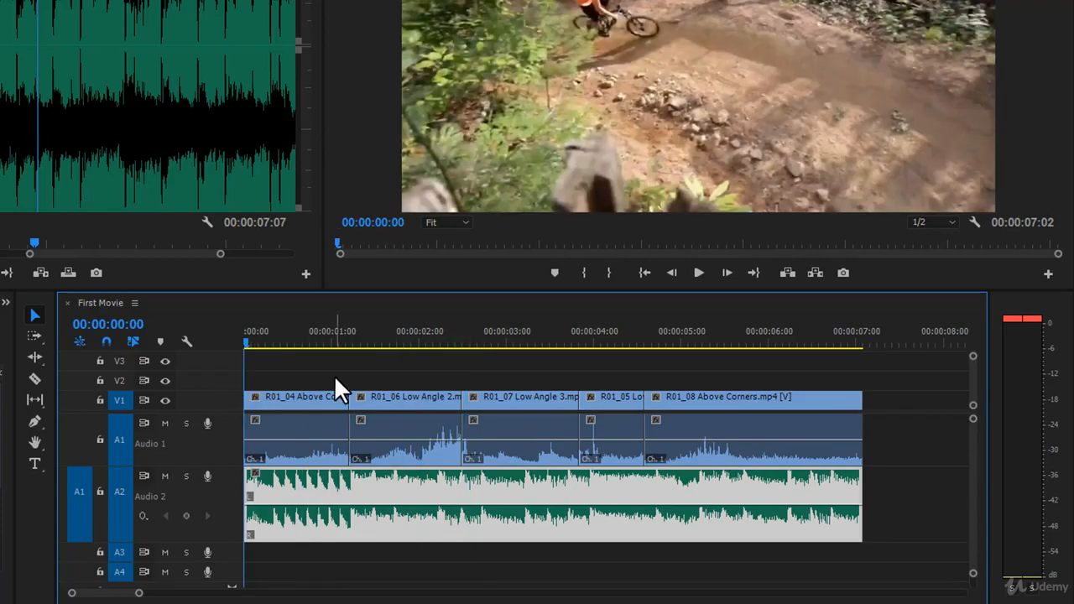
{"action": "key", "text": "space"}
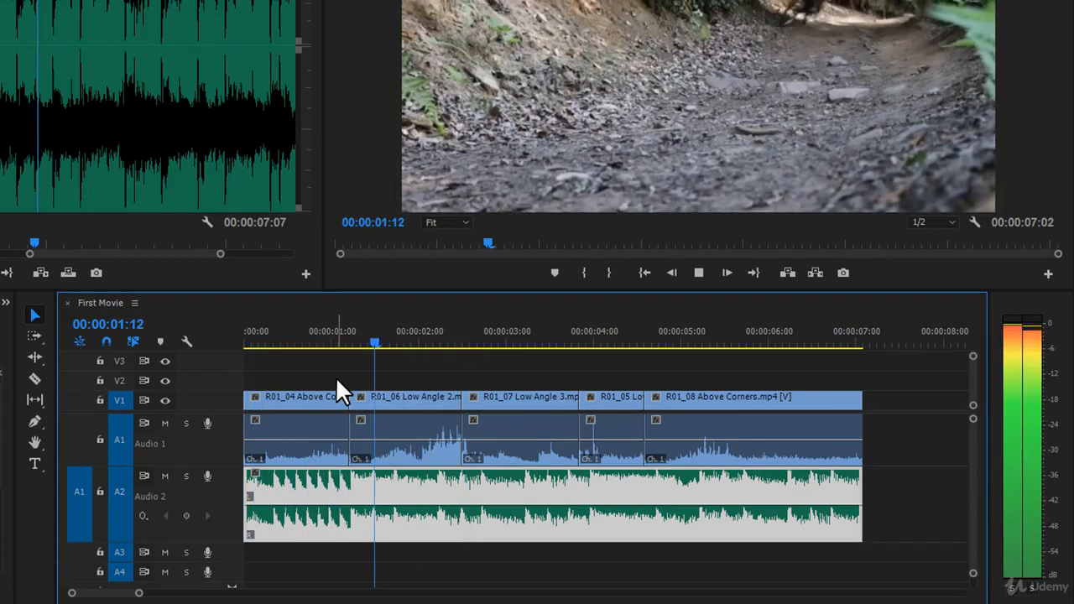
{"action": "left_click", "coordinate": [474, 356]}
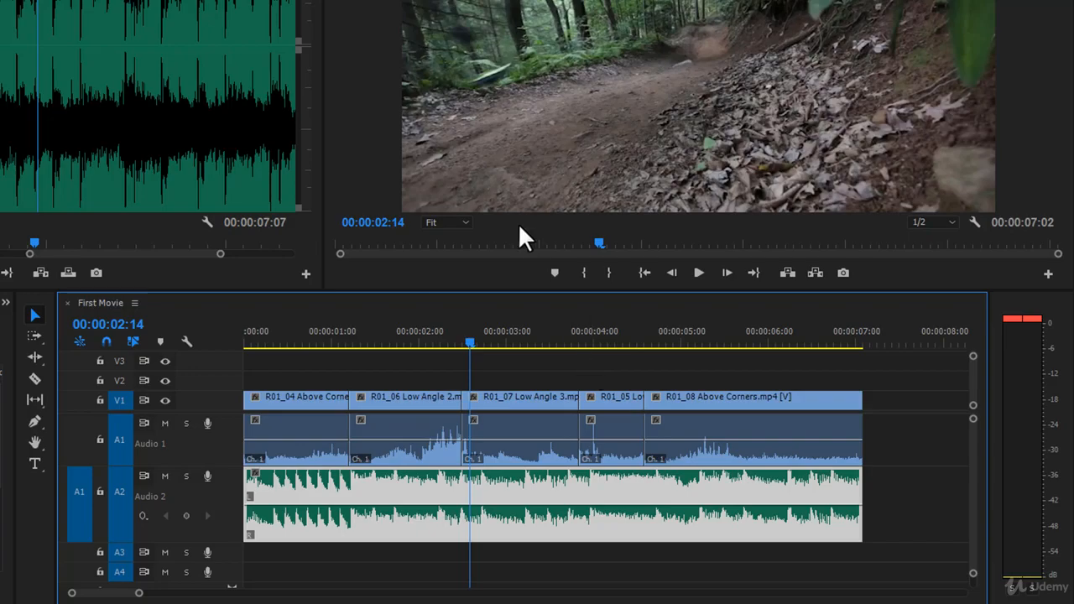
- Try raising the volume line of the first clip's audio, R01_04 Above Corners on A1, and undo the change
{"action": "left_click", "coordinate": [310, 428]}
{"action": "left_click", "coordinate": [442, 428]}
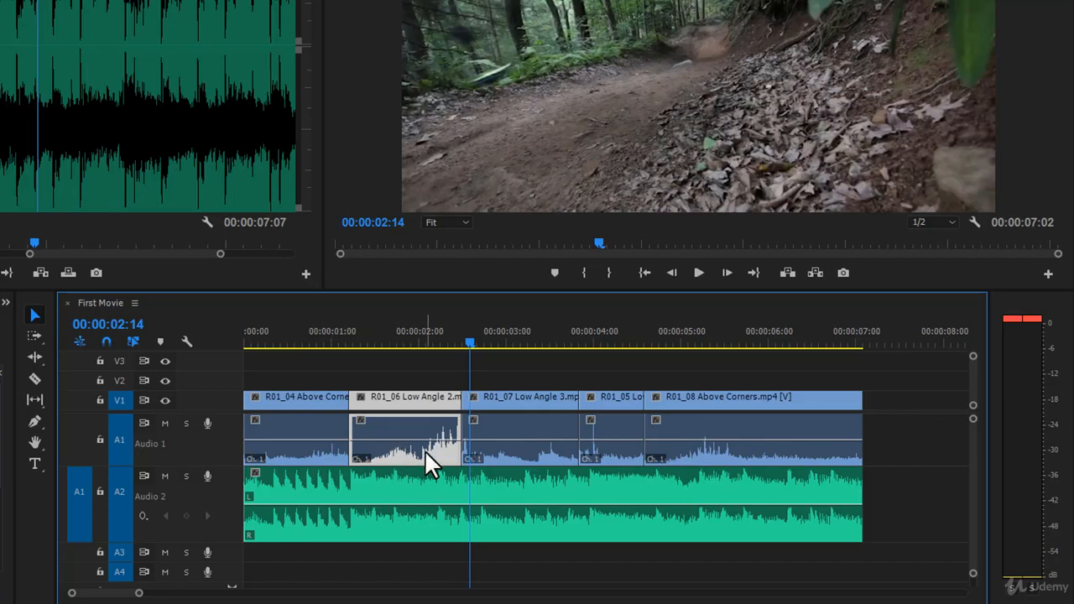
{"action": "left_click", "coordinate": [304, 441]}
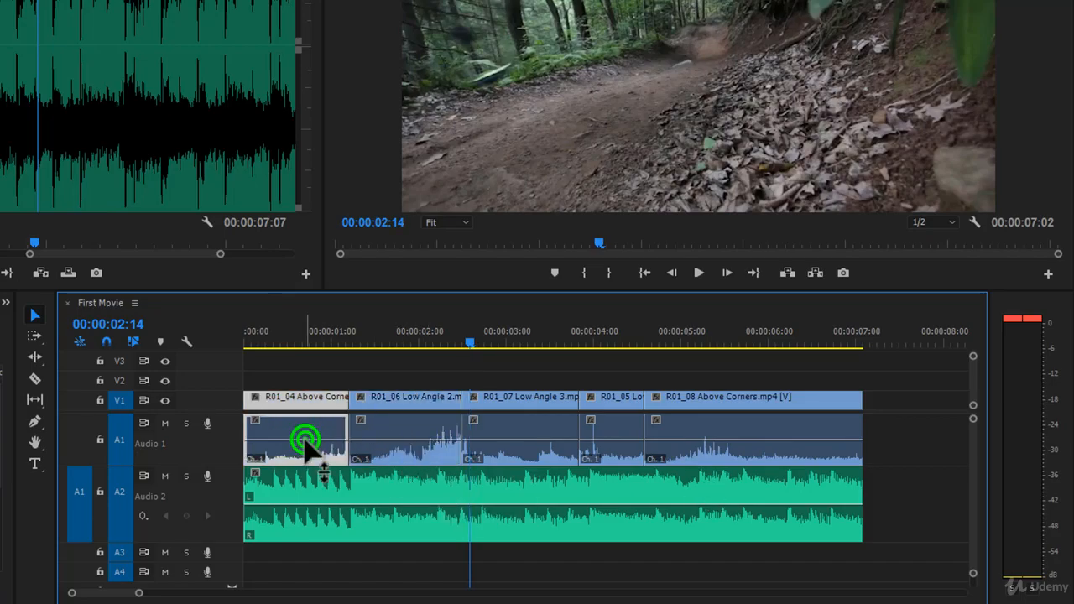
{"action": "mouse_move", "coordinate": [306, 439]}
{"action": "left_mouse_down"}
{"action": "mouse_move", "coordinate": [319, 456]}
{"action": "mouse_move", "coordinate": [319, 437]}
{"action": "mouse_move", "coordinate": [307, 435]}
{"action": "left_mouse_up"}
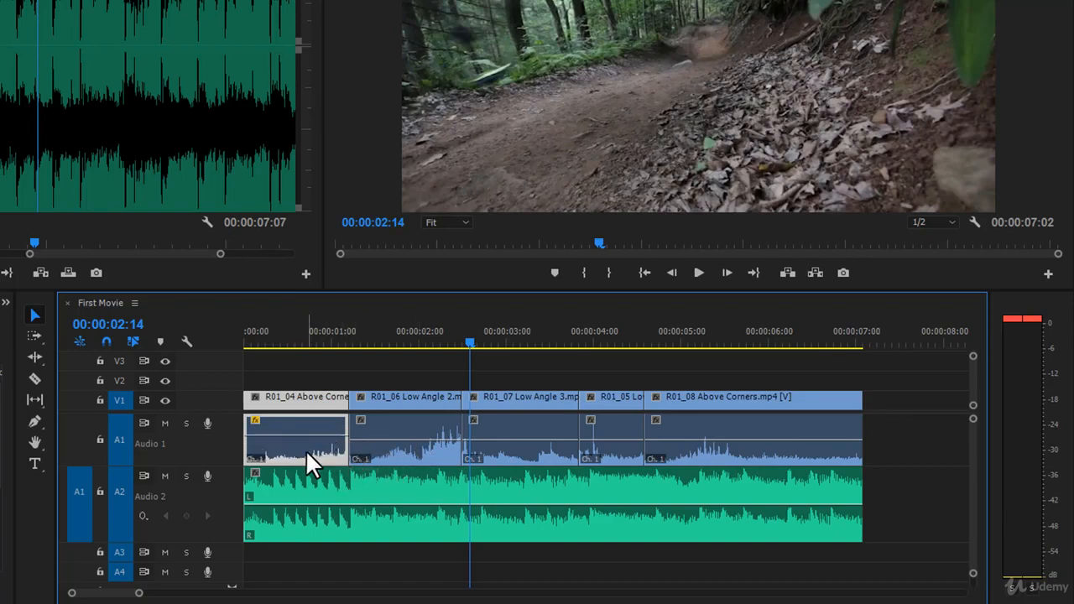
{"action": "key", "text": "ctrl+z"}
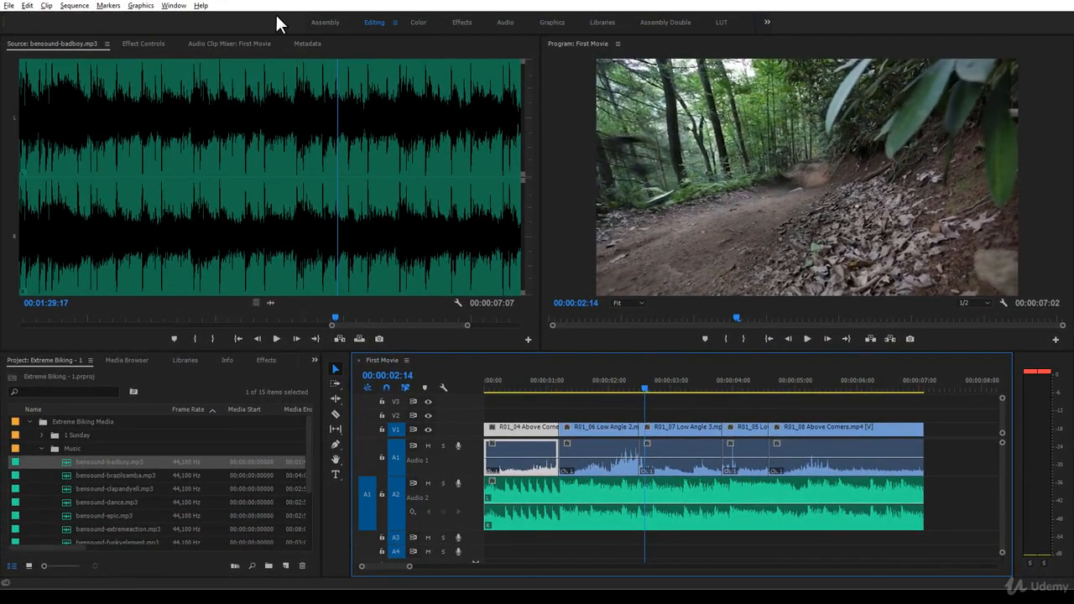
- Show the Audio Track Mixer and rename track A1 to B-Roll and track A2 to Music
{"action": "left_click", "coordinate": [174, 6]}
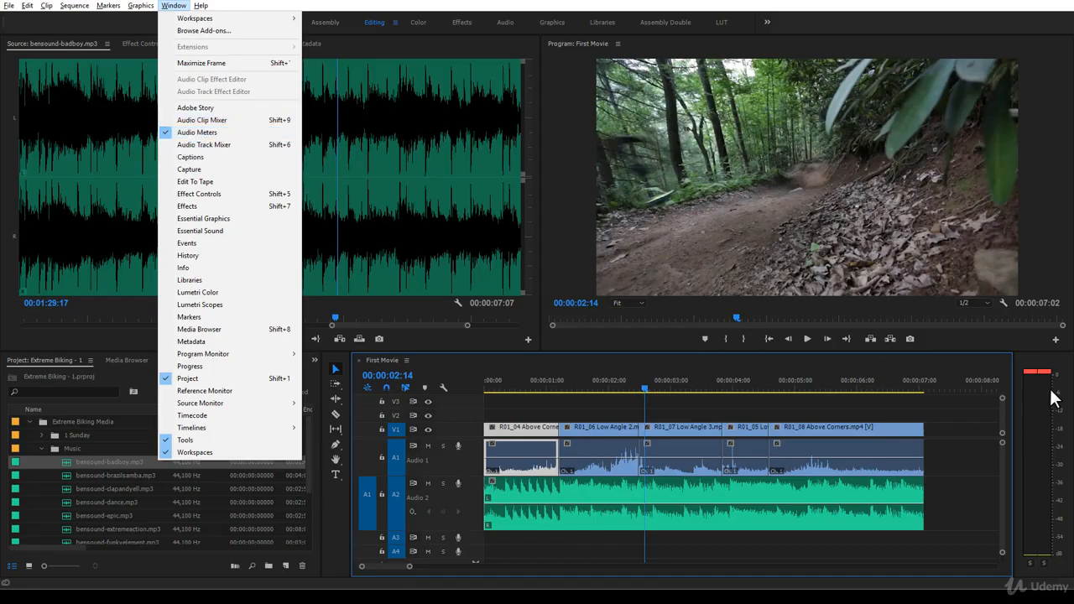
{"action": "left_click", "coordinate": [204, 146]}
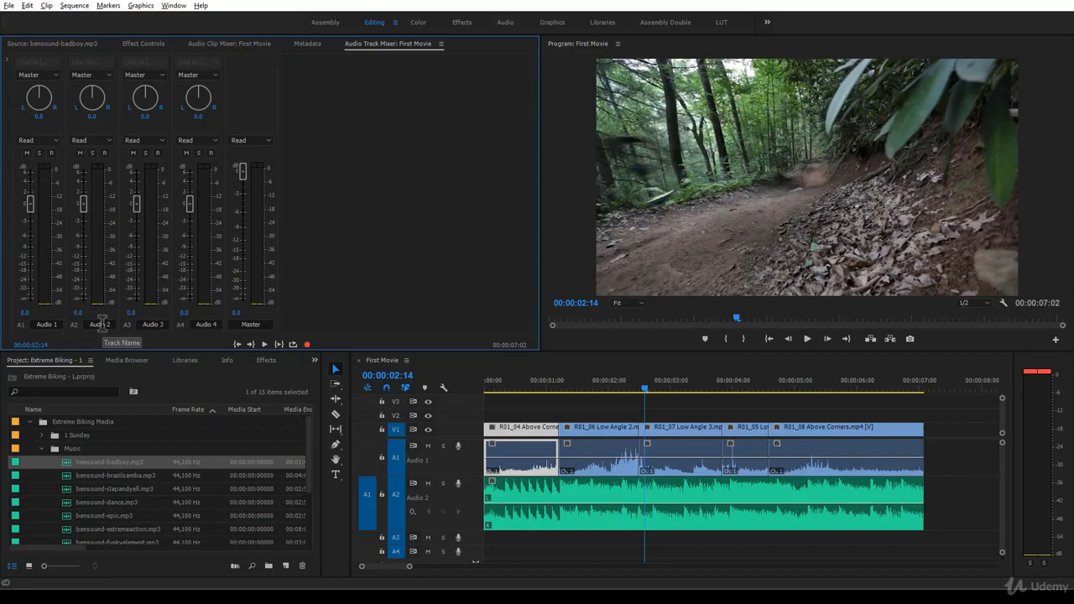
{"action": "double_click", "coordinate": [48, 322]}
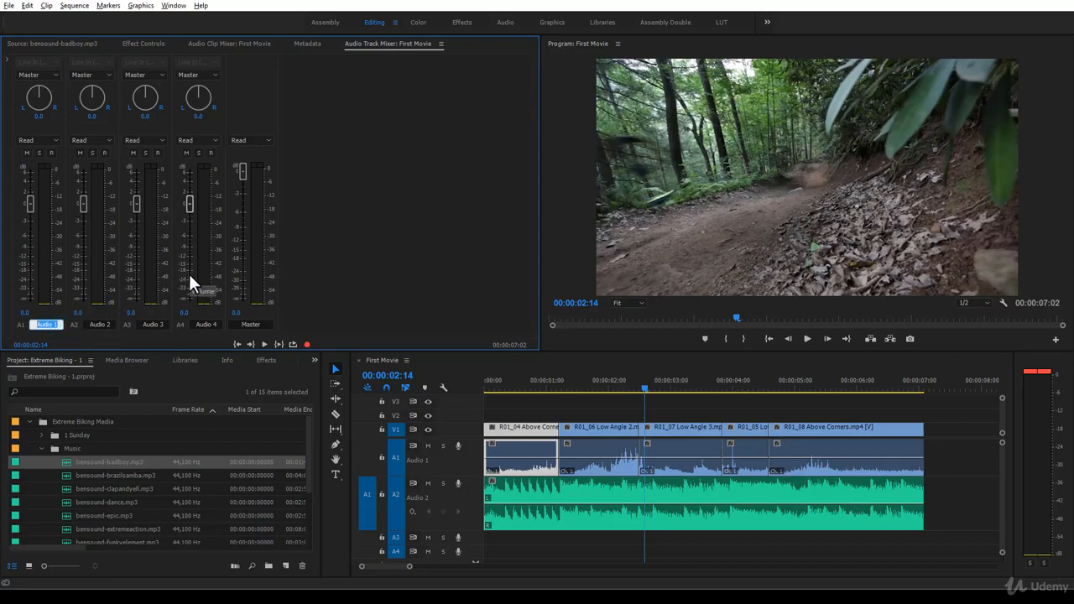
{"action": "type", "text": "B-Roll"}
{"action": "left_click", "coordinate": [113, 324]}
{"action": "type", "text": "Music"}
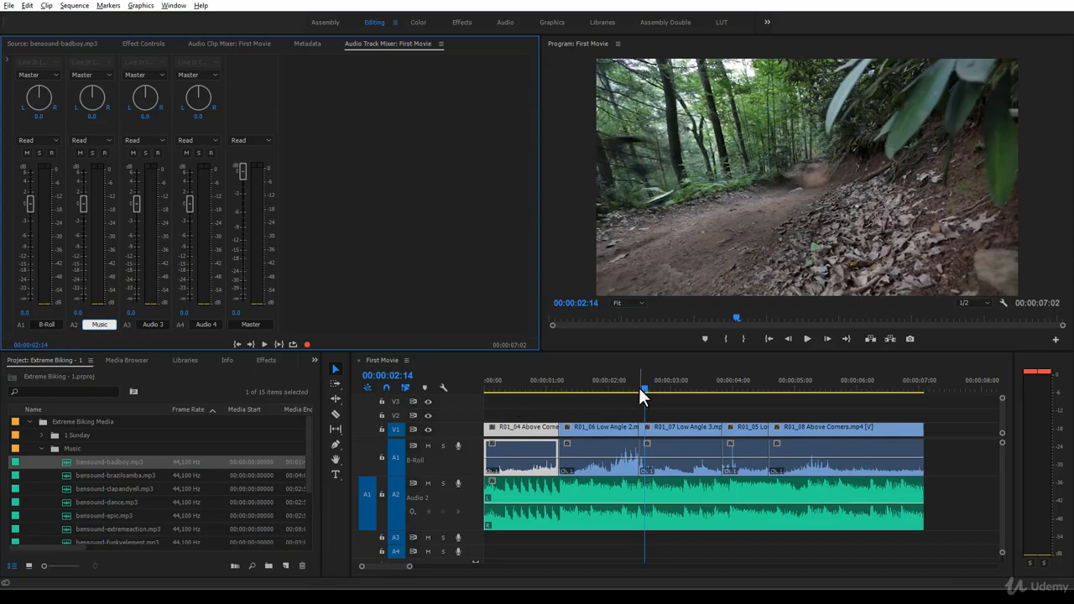
- Play the sequence to its end and watch the B-Roll and Music track levels in the mixer
{"action": "left_click_drag", "start_coordinate": [642, 389], "coordinate": [479, 417]}
{"action": "left_click_drag", "start_coordinate": [476, 416], "coordinate": [719, 410]}
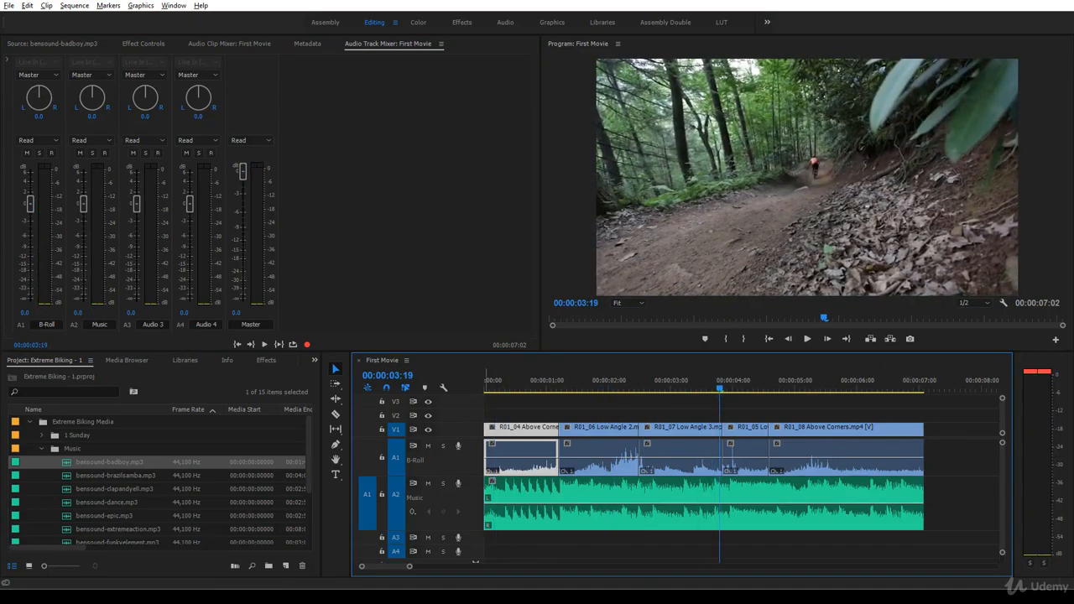
{"action": "key", "text": "space"}
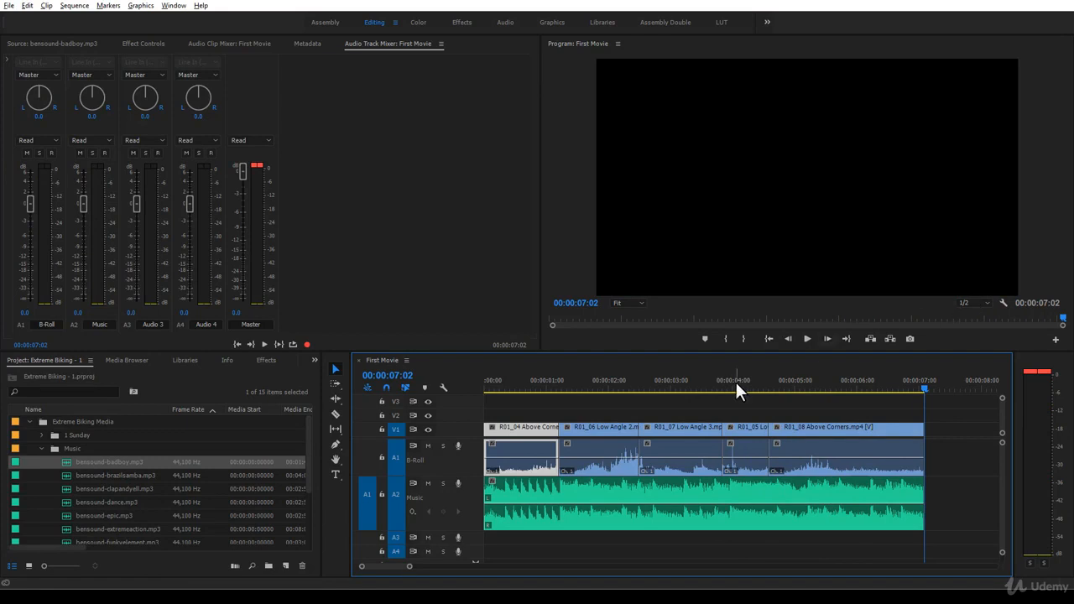
- Turn on Loop for the Program monitor and play the sequence to check that it repeats
{"action": "left_click", "coordinate": [1003, 304]}
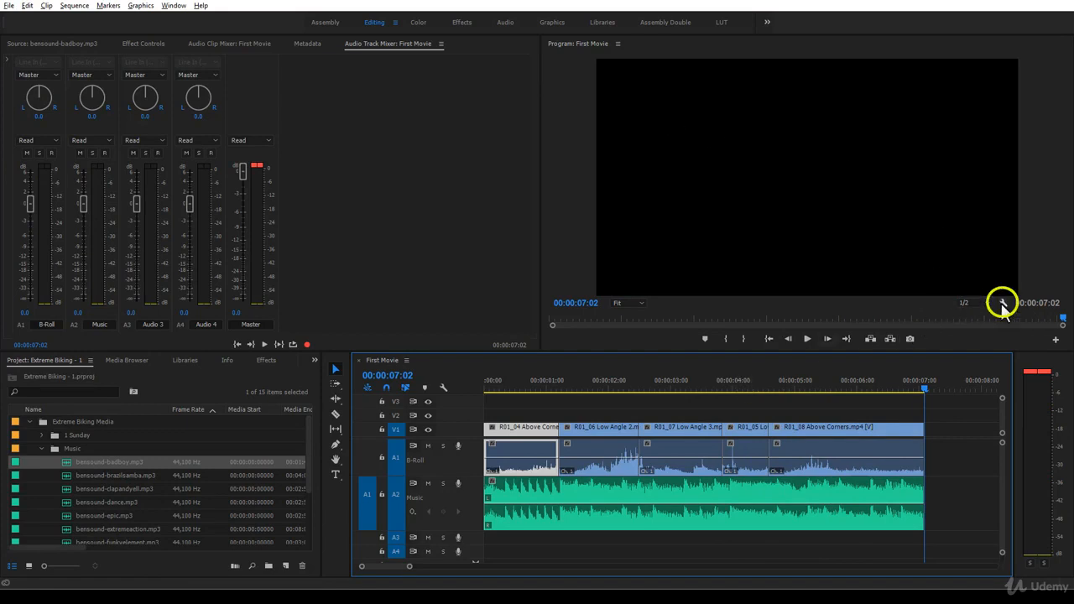
{"action": "left_click", "coordinate": [1003, 305]}
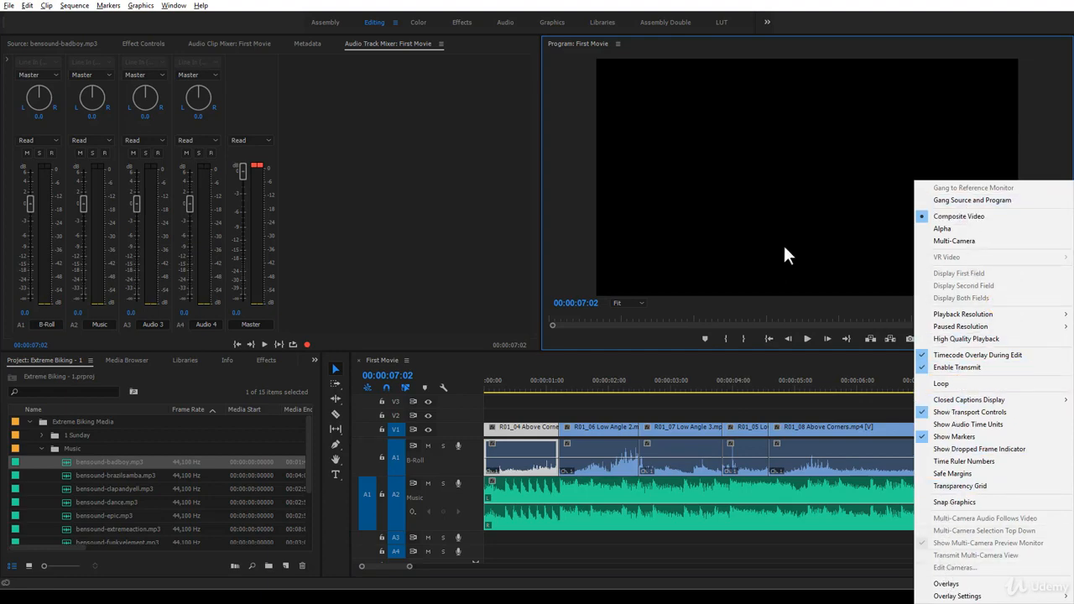
{"action": "left_click", "coordinate": [931, 384]}
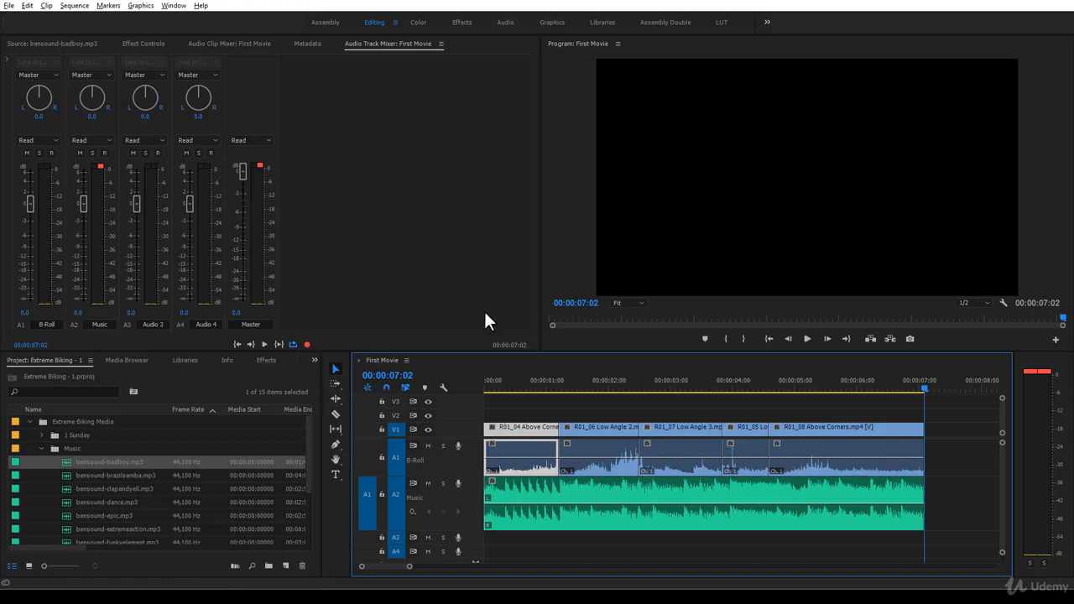
{"action": "key", "text": "space"}
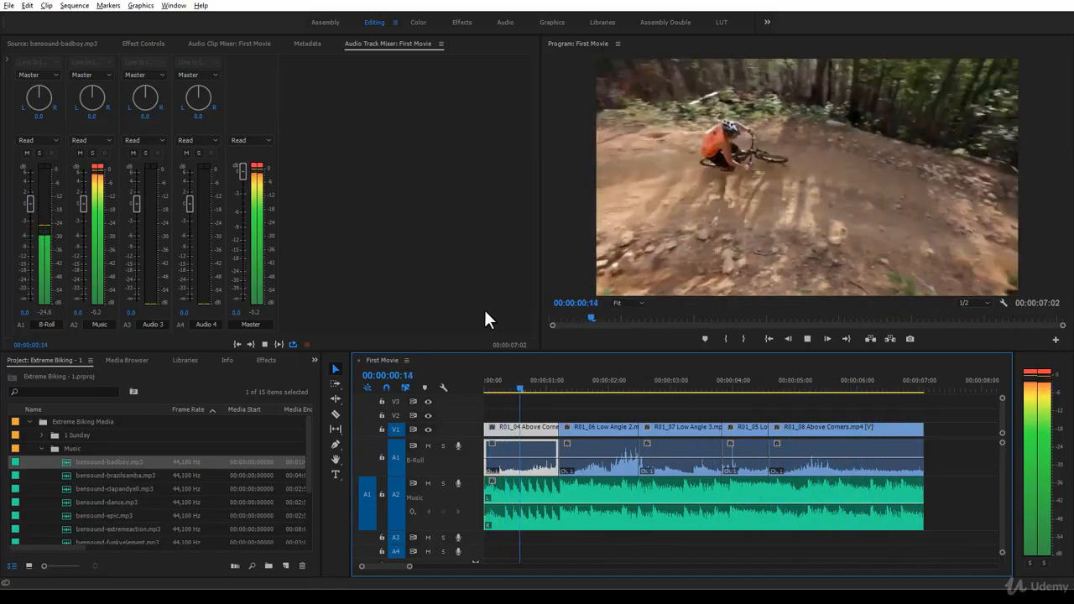
{"action": "key", "text": "space"}
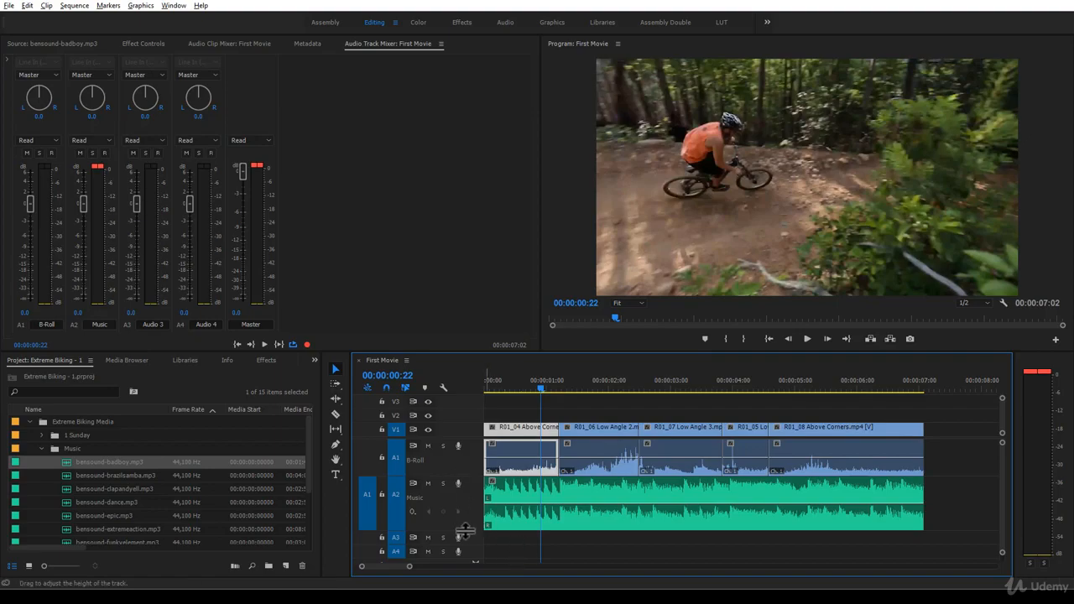
- Reduce the Music track's height slightly and play the sequence from its start to compare the track levels
{"action": "left_click_drag", "start_coordinate": [464, 530], "coordinate": [464, 515]}
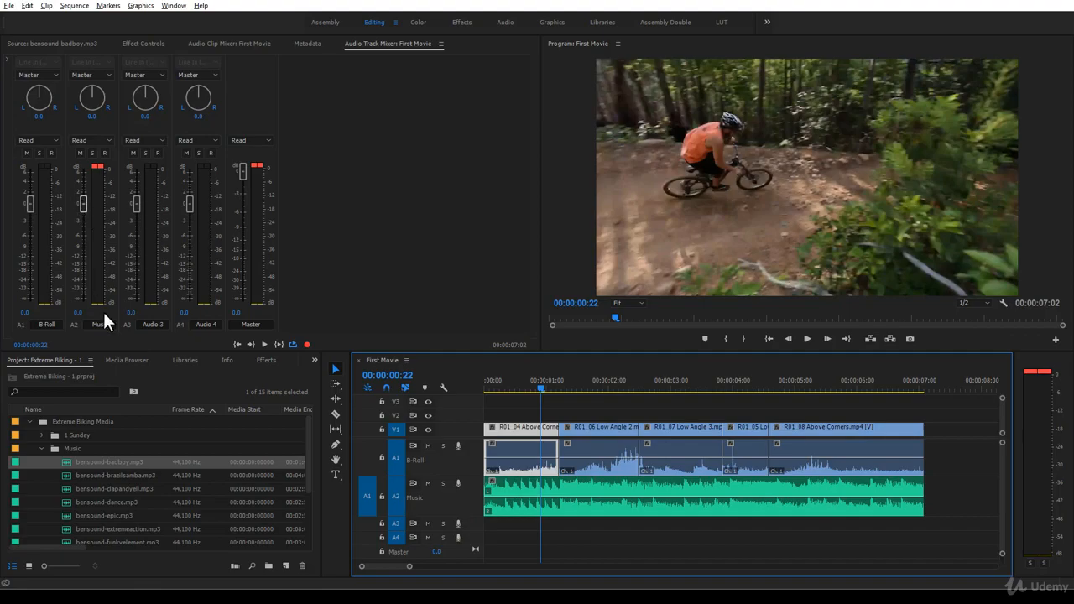
{"action": "left_click_drag", "start_coordinate": [541, 389], "coordinate": [470, 394]}
{"action": "key", "text": "space"}
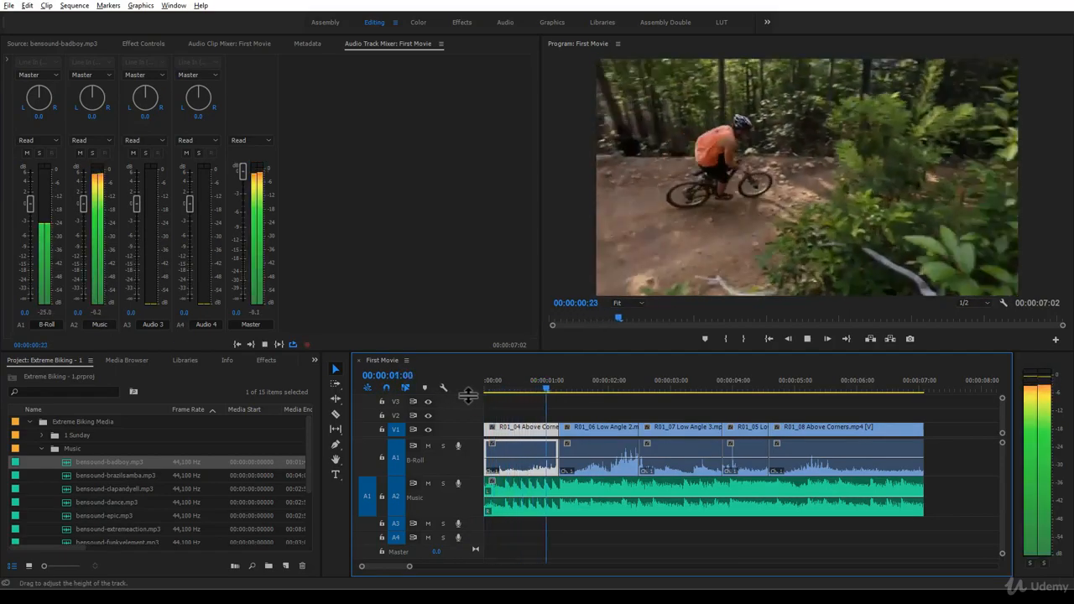
{"action": "key", "text": "space"}
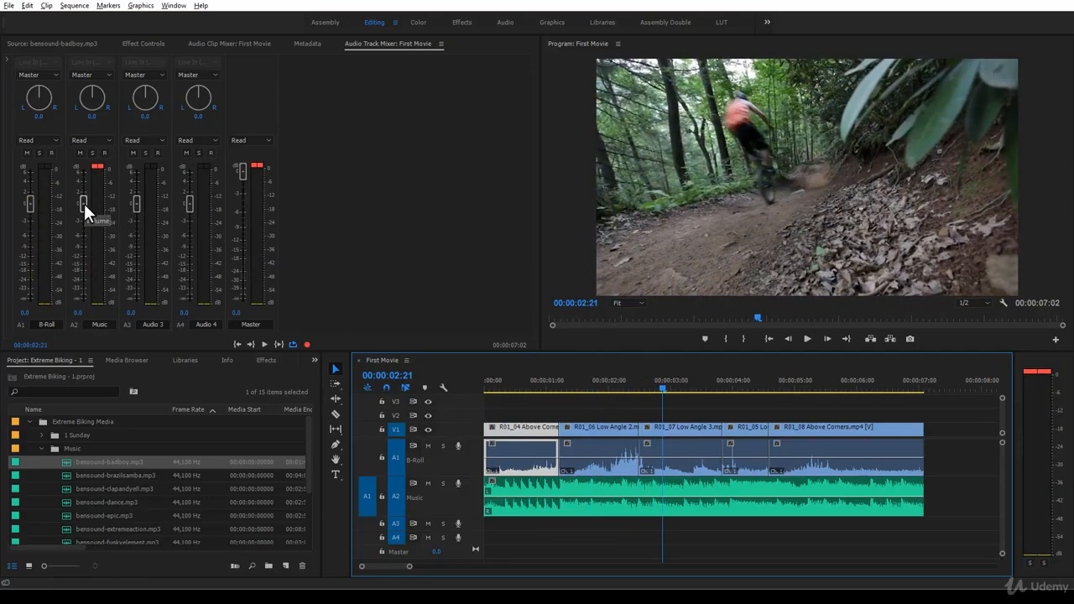
- Lower the Music track's volume to -18.6 dB, listen to the mix, and readjust it to -13.4 dB
{"action": "key", "text": "space"}
{"action": "left_click_drag", "start_coordinate": [84, 204], "coordinate": [90, 271]}
{"action": "key", "text": "space"}
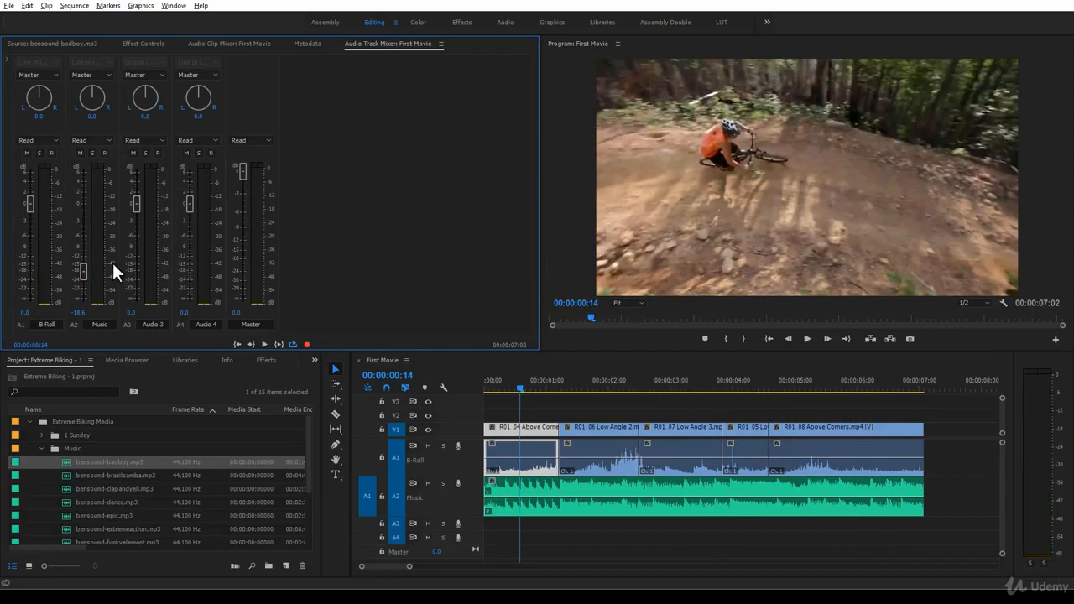
{"action": "key", "text": "space"}
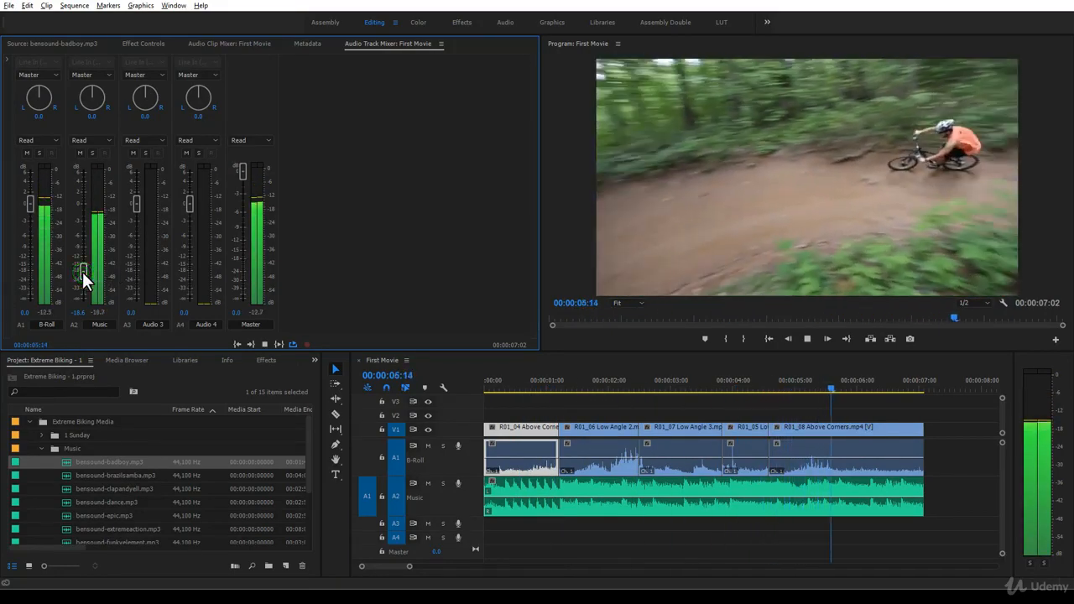
{"action": "left_click_drag", "start_coordinate": [83, 272], "coordinate": [82, 260]}
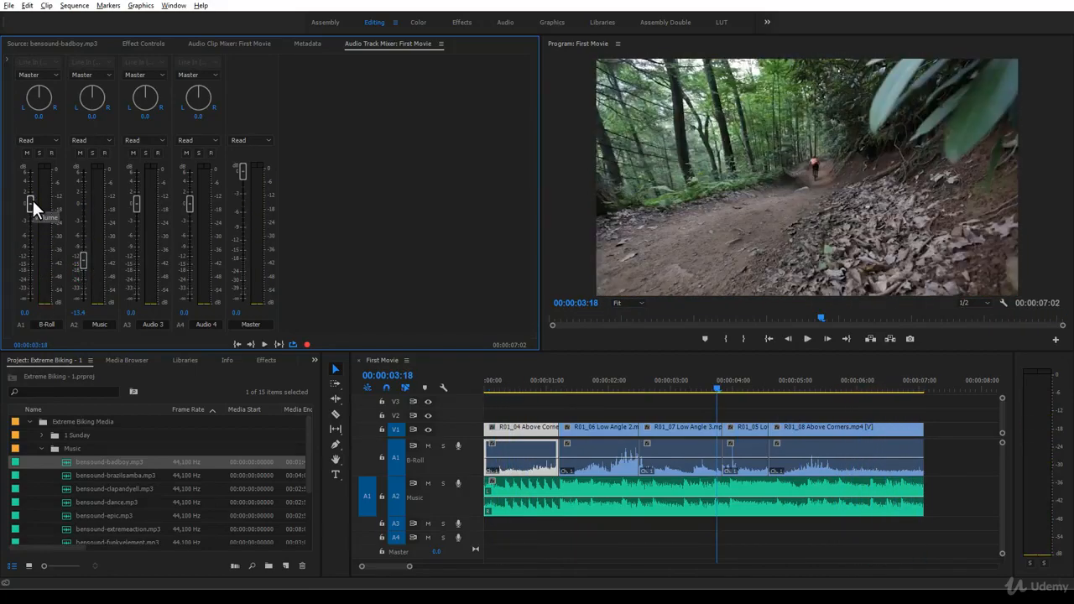
- Lower the B-Roll track to -5.5 dB and the Music track to -24.6 dB while listening to the looped sequence
{"action": "key", "text": "space"}
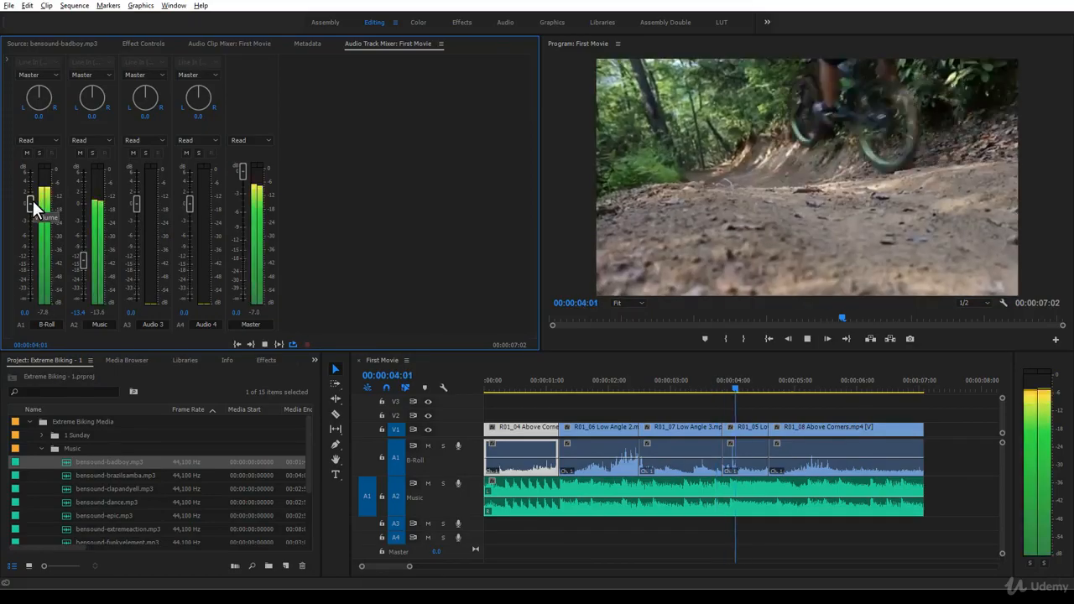
{"action": "left_click_drag", "start_coordinate": [33, 201], "coordinate": [32, 228]}
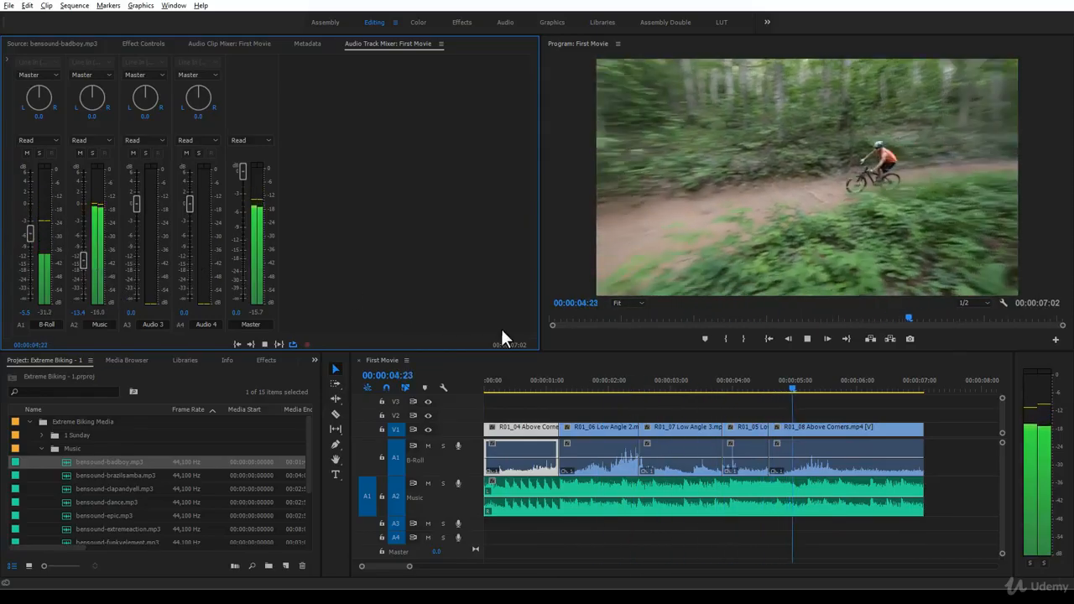
{"action": "key", "text": "space"}
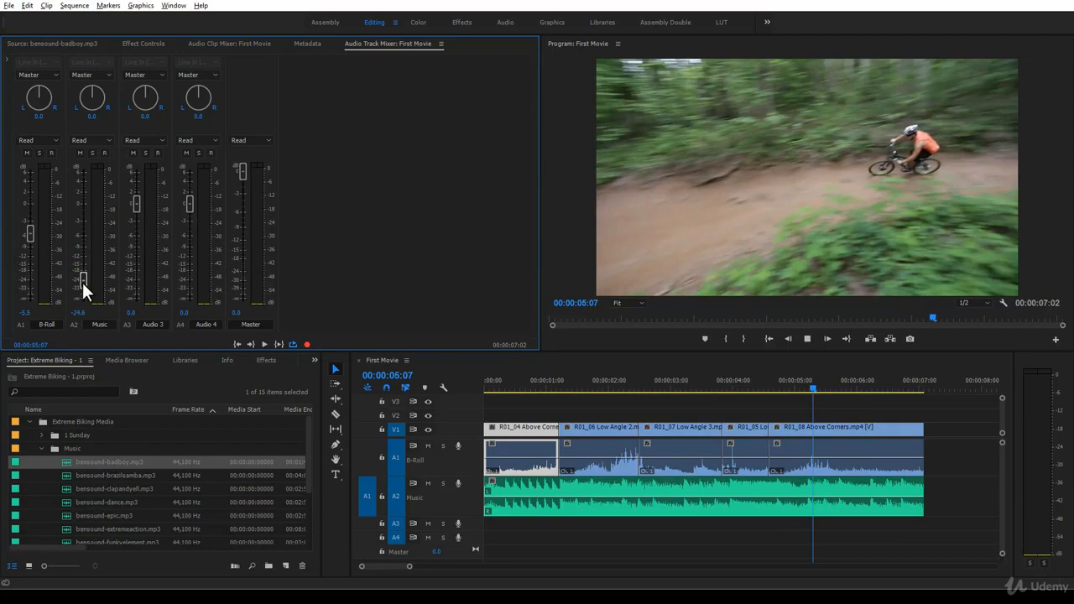
{"action": "key", "text": "space"}
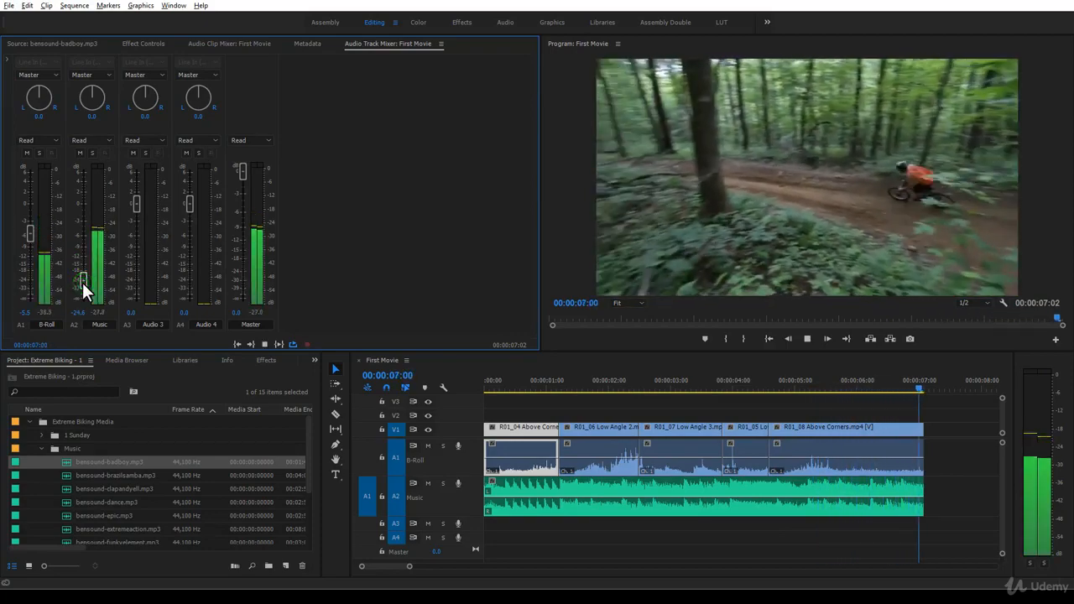
{"action": "key", "text": "space"}
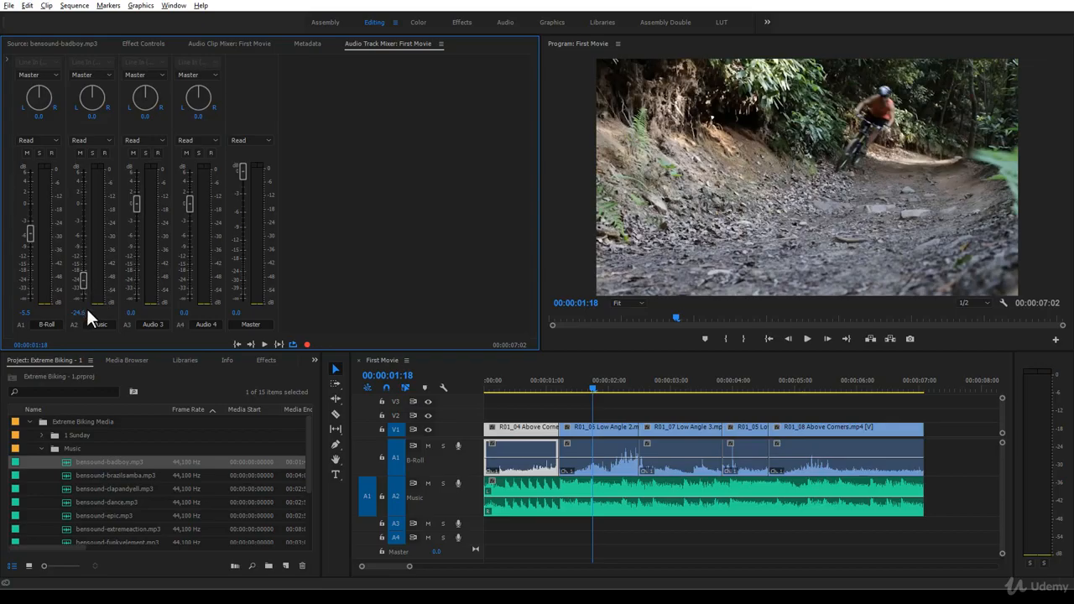
- Set the Music track's volume to exactly -25 dB and the B-Roll track's volume to -6 dB
{"action": "left_click", "coordinate": [82, 311]}
{"action": "type", "text": "-25"}
{"action": "key", "text": "Return"}
{"action": "left_click", "coordinate": [25, 311]}
{"action": "type", "text": "-6"}
{"action": "key", "text": "Return"}
- Play the sequence from its start to check the new balance between B-Roll and Music, stopping in the third clip
{"action": "left_click", "coordinate": [594, 391]}
{"action": "key", "text": "Home"}
{"action": "key", "text": "space"}
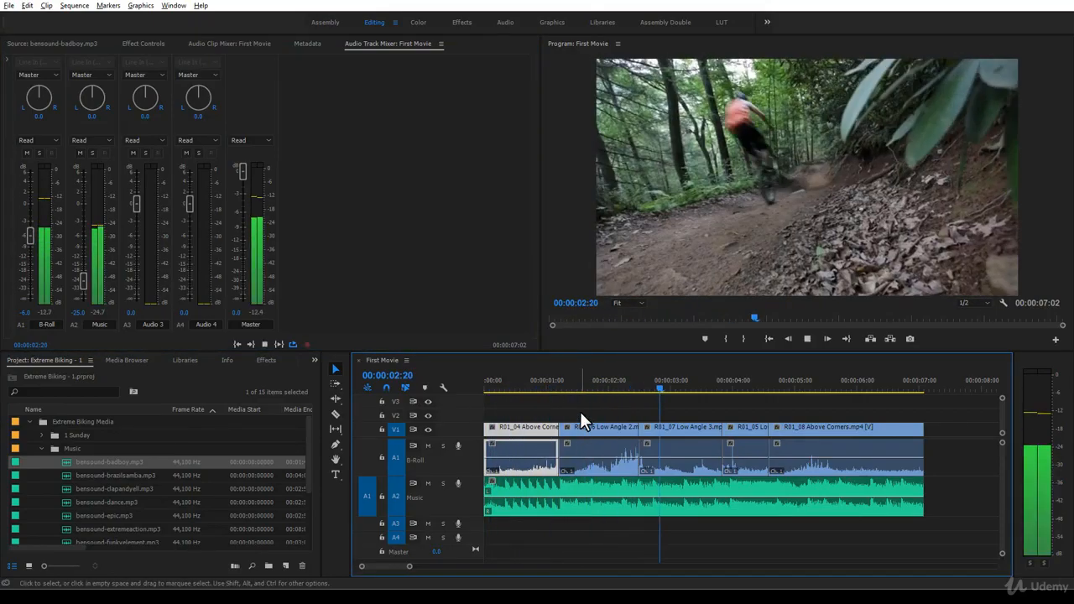
{"action": "key", "text": "space"}
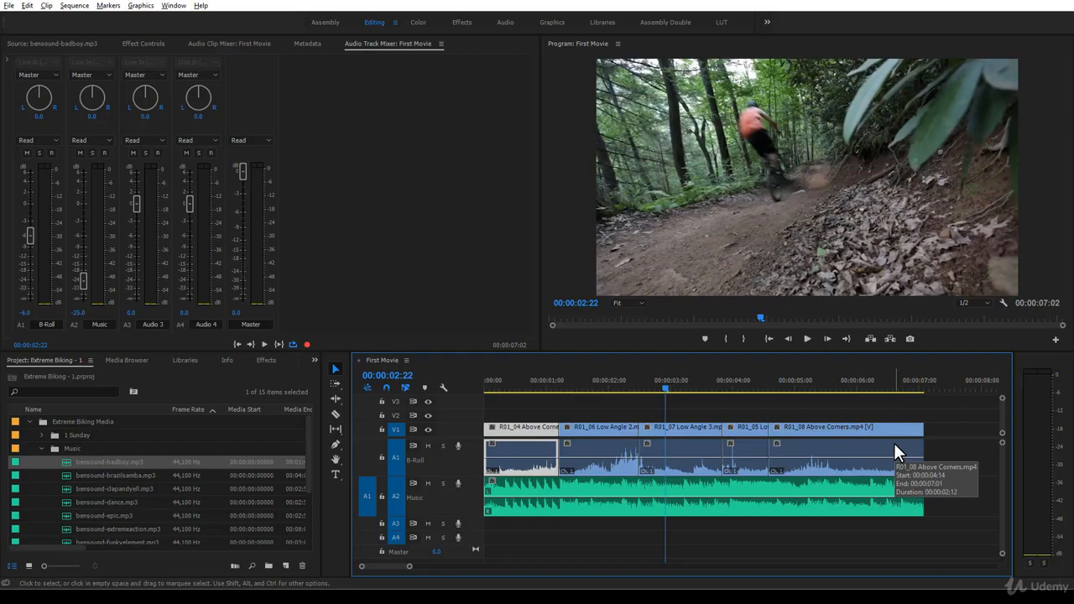
- Raise the volume line of the third clip's audio, R01_07 Low Angle 3, on the B-Roll track
{"action": "left_click", "coordinate": [687, 450]}
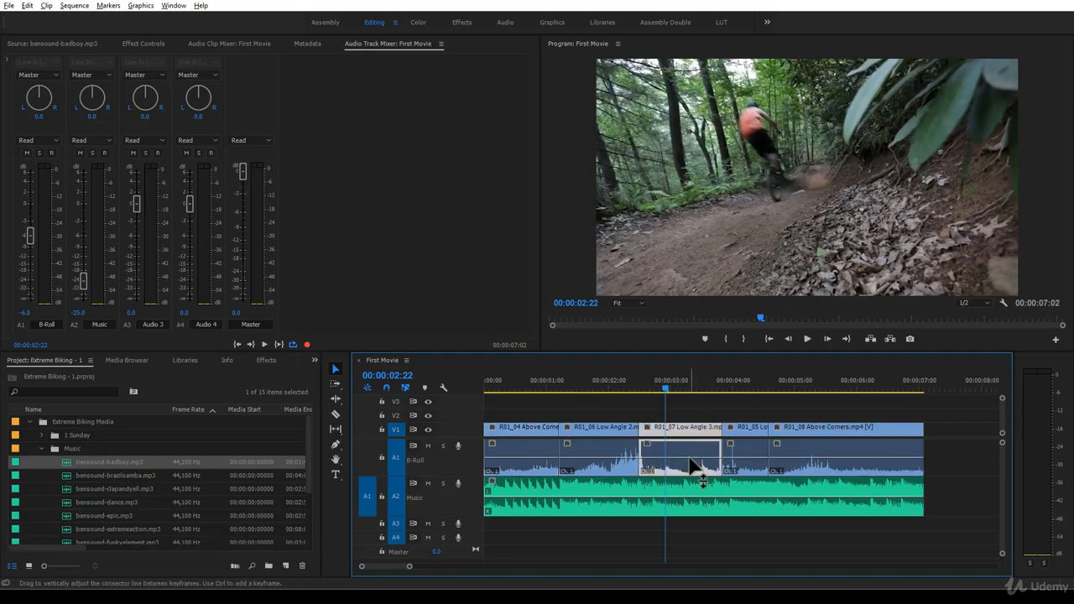
{"action": "left_click_drag", "start_coordinate": [694, 462], "coordinate": [691, 447]}
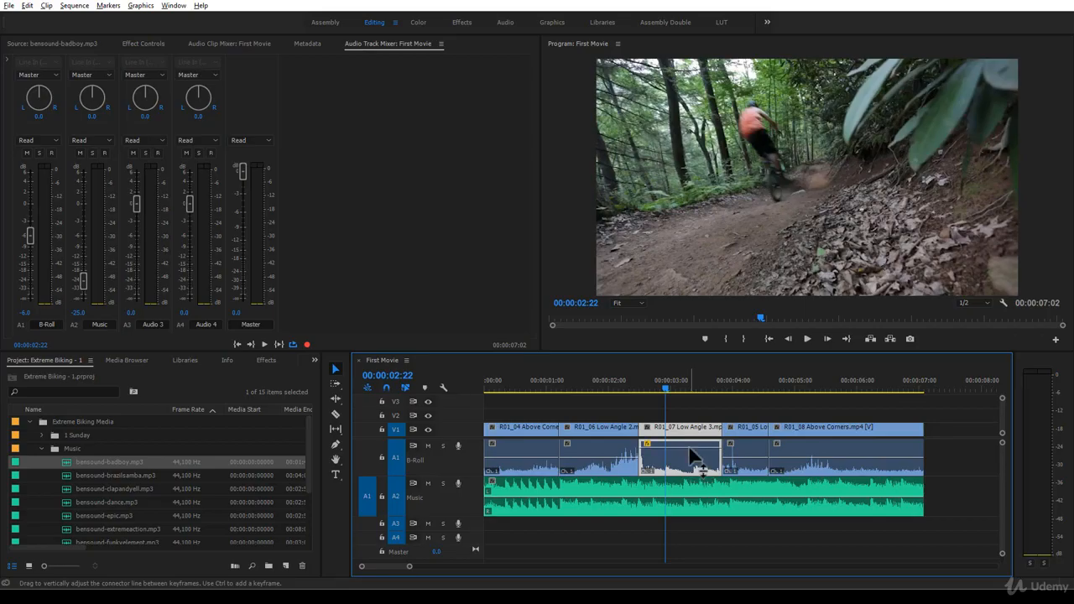